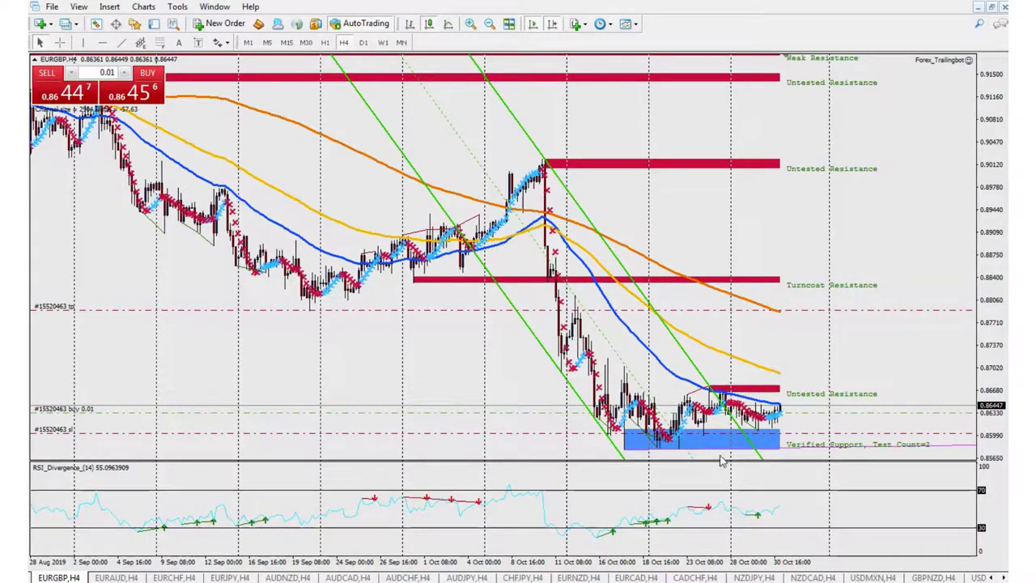
Examine the recent EURGBP H4 candles up close and review the open buy order's entry, stop loss and take profit.
click(470, 25)
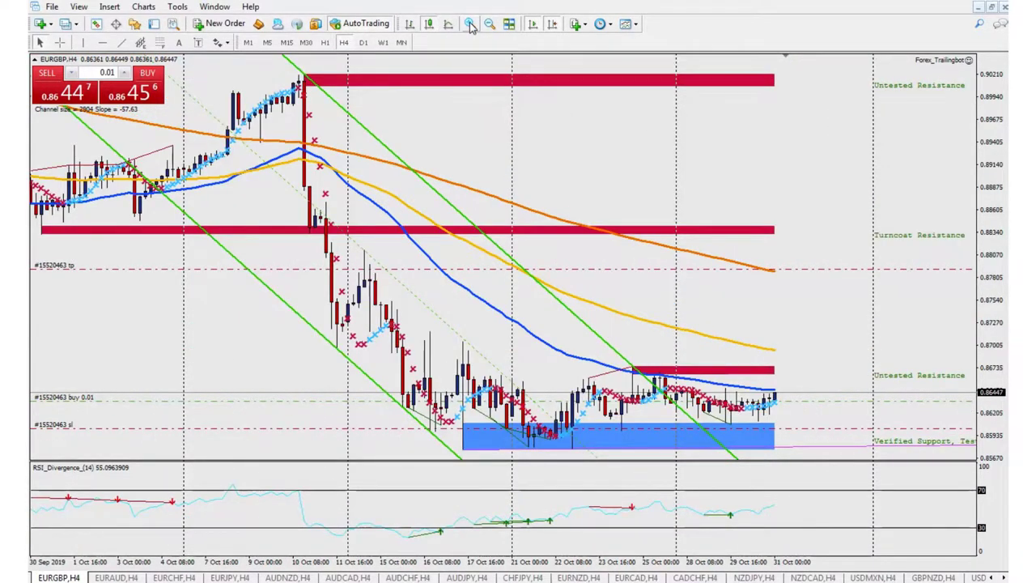
click(470, 24)
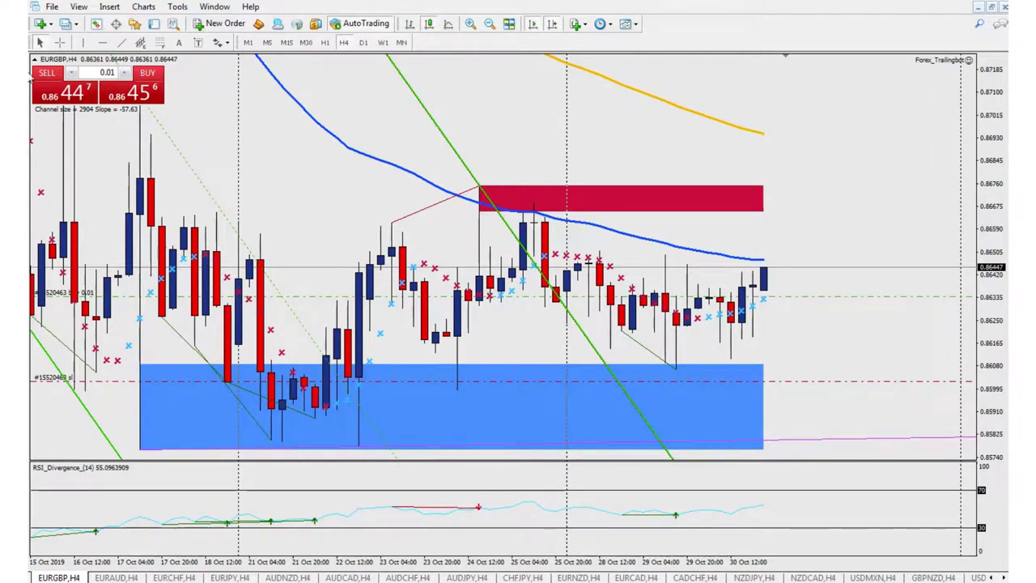
click(59, 42)
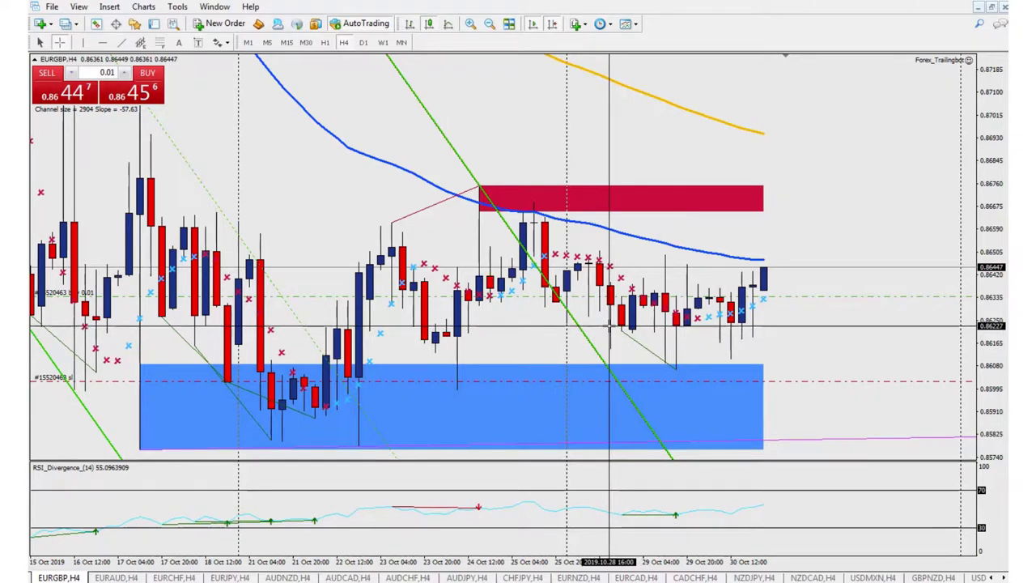
key(ctrl+t)
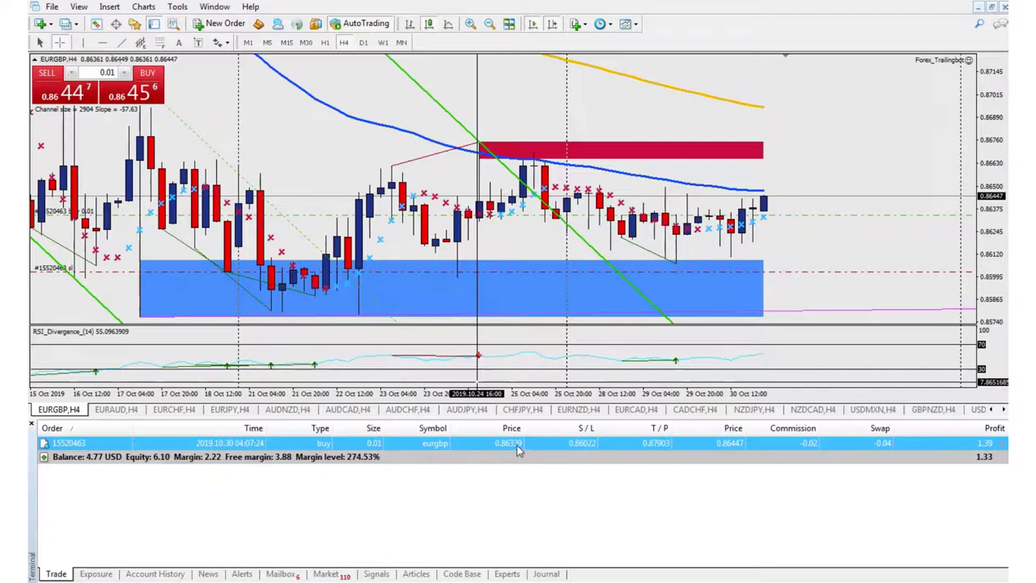
key(ctrl+t)
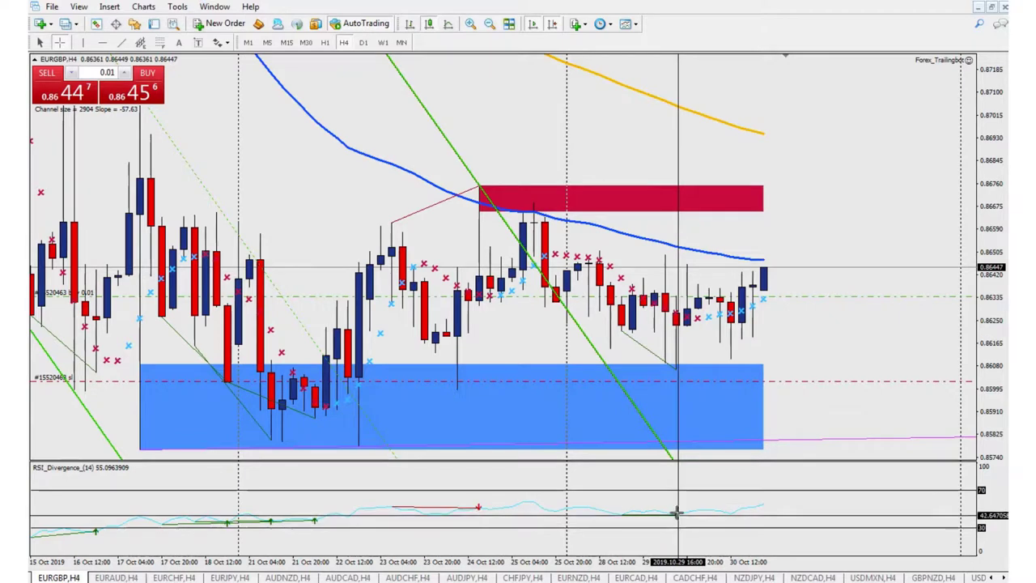
Measure the distances from the EURGBP buy entry to the stop loss and to the take profit on the H4 chart.
mouse_move(676, 323)
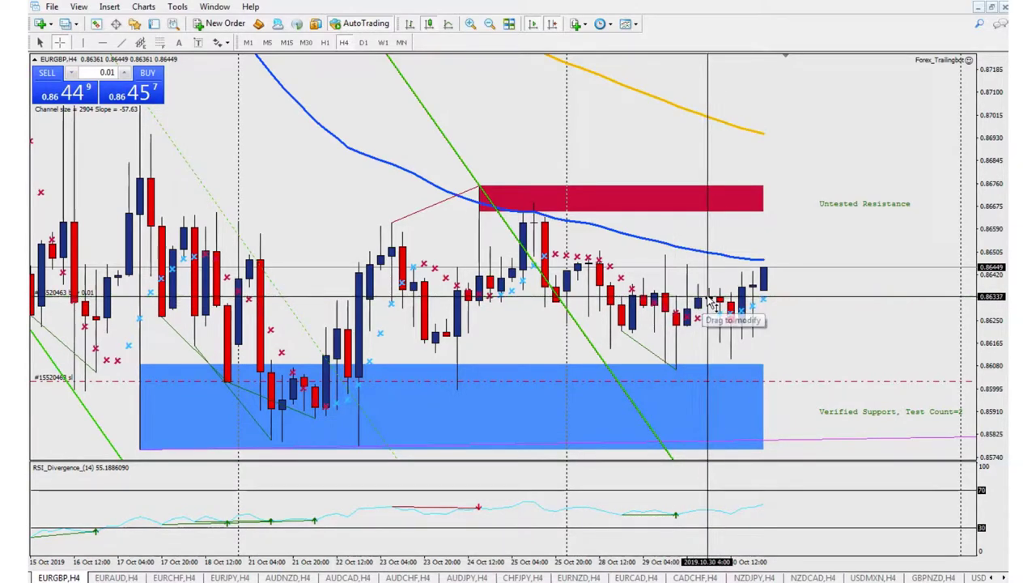
drag(709, 297, 712, 387)
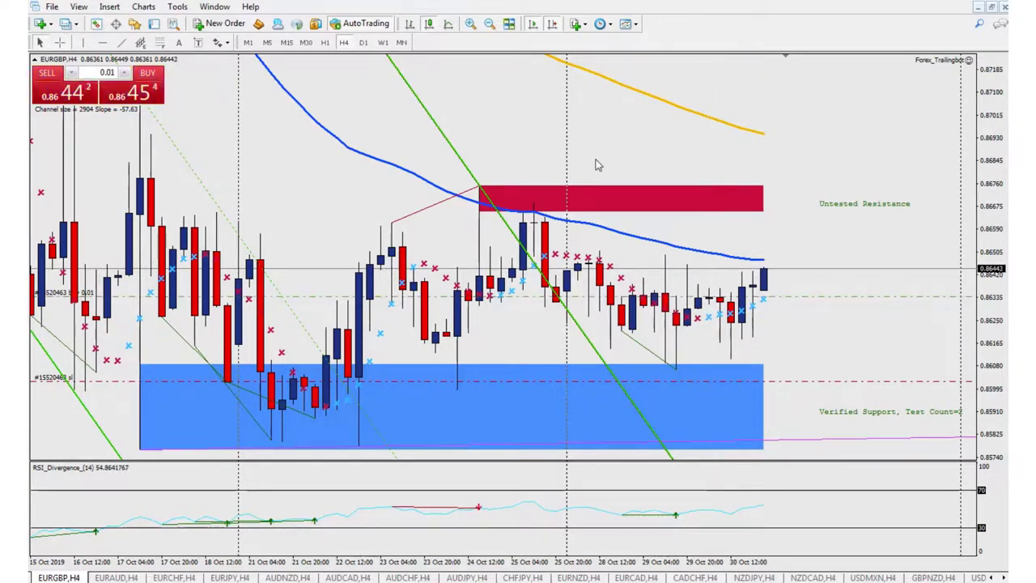
click(489, 25)
click(60, 42)
drag(771, 396, 770, 268)
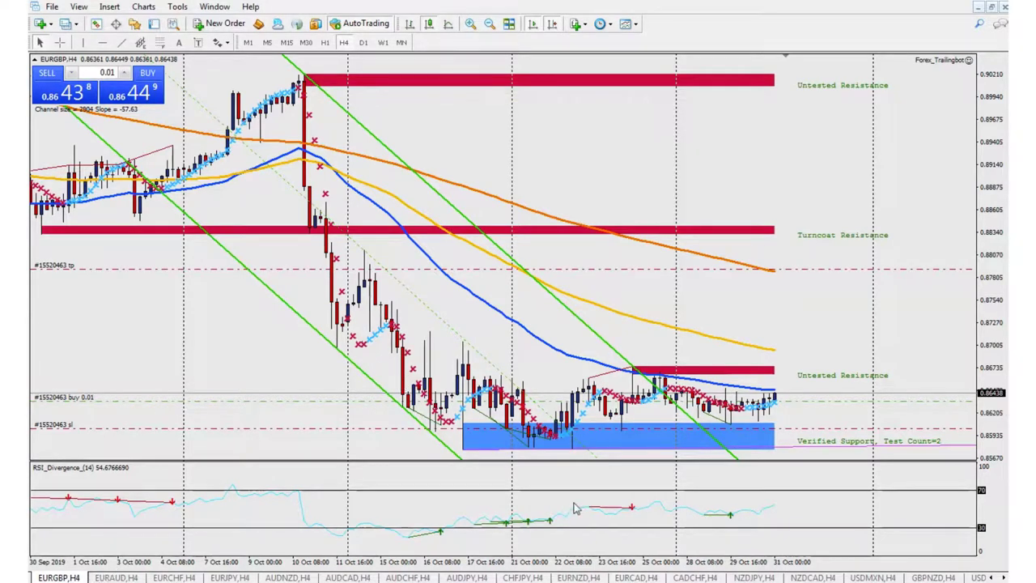
Open the AUDCAD chart and compare the support area at the arrow marker on the H4 and Daily timeframes.
click(340, 578)
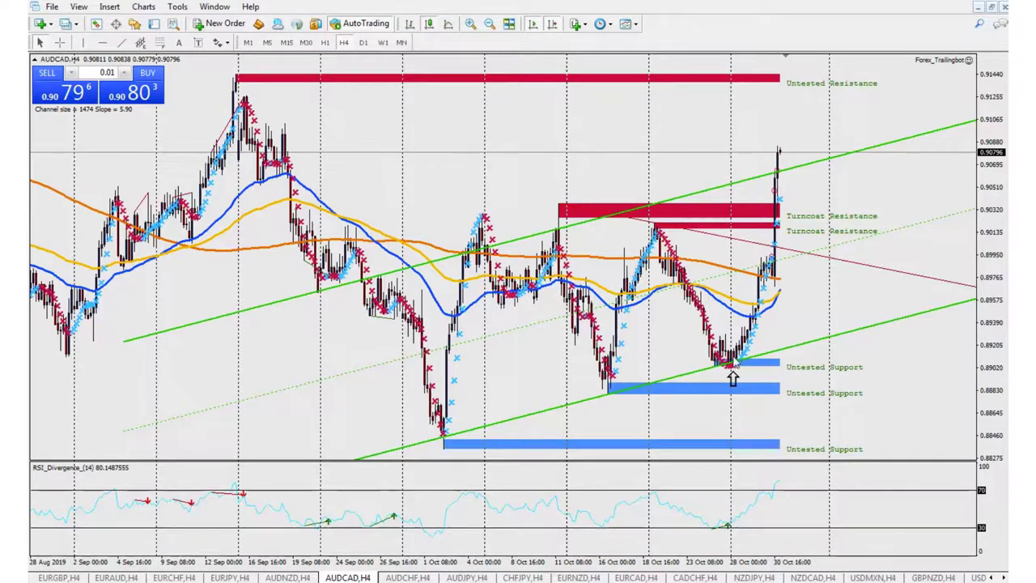
click(732, 377)
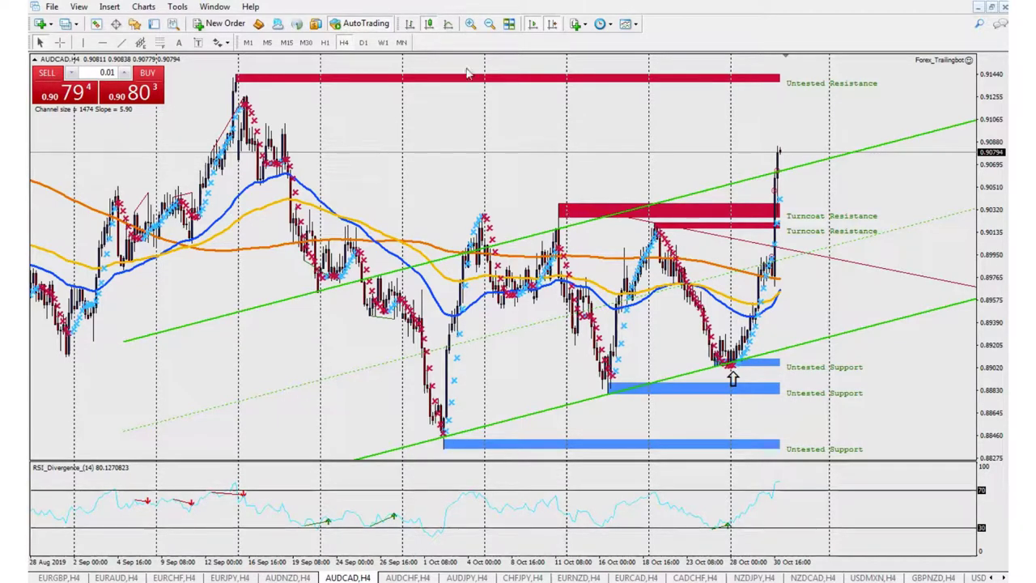
click(470, 24)
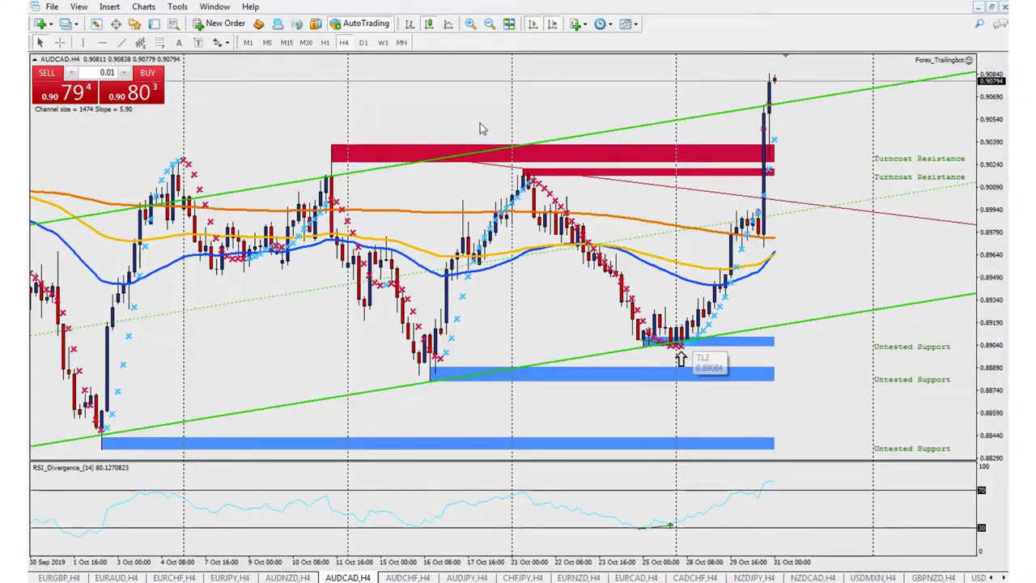
click(363, 42)
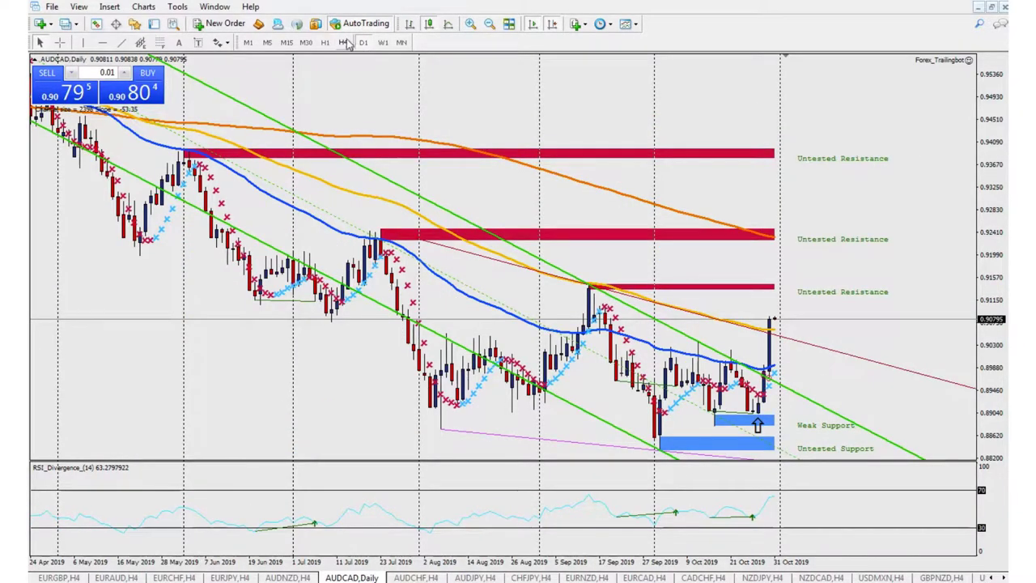
click(344, 42)
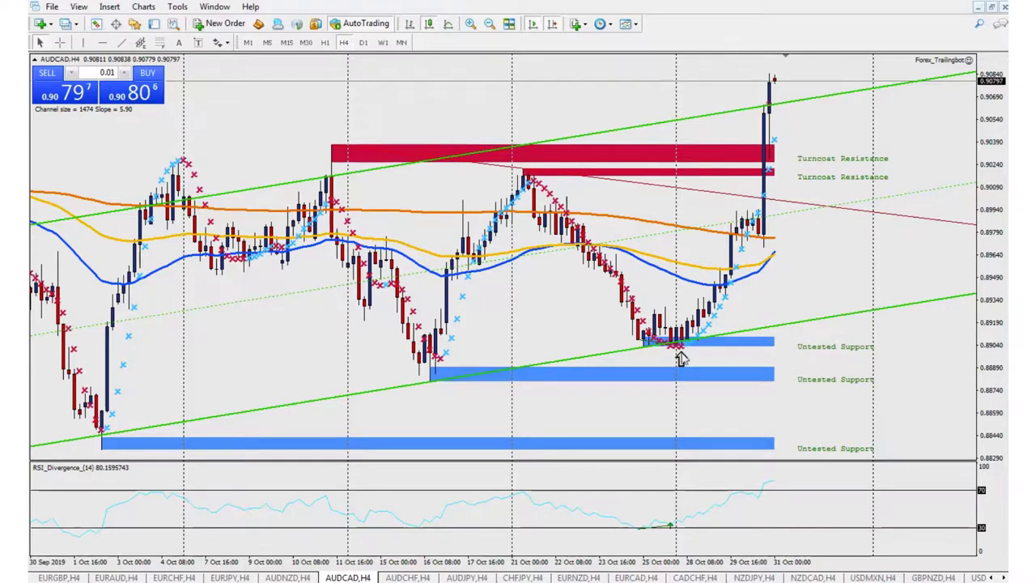
click(366, 44)
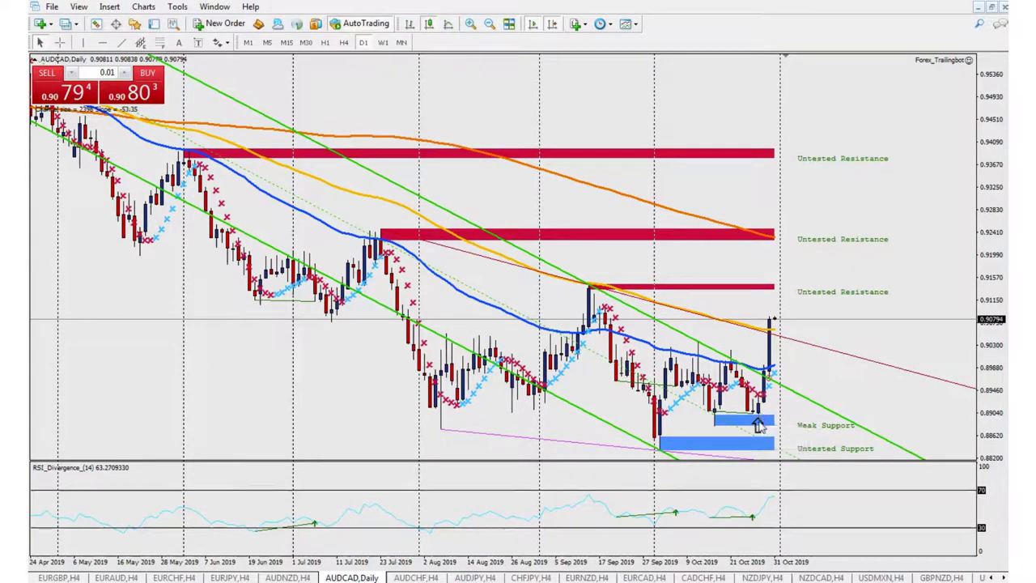
click(343, 42)
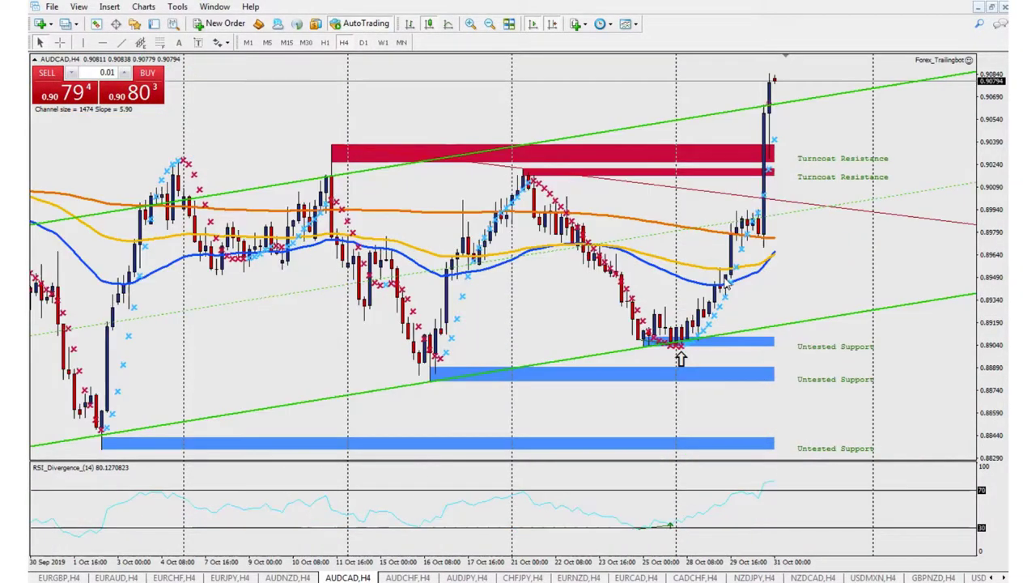
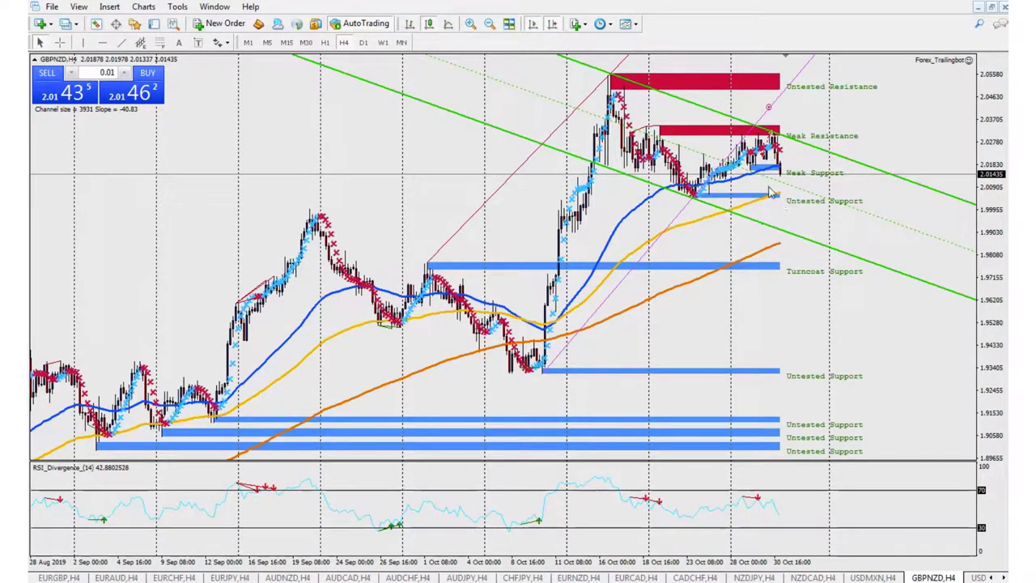
Examine the GBPNZD H4 chart and measure the closed trade from its entry to its exit near the weak resistance.
click(474, 29)
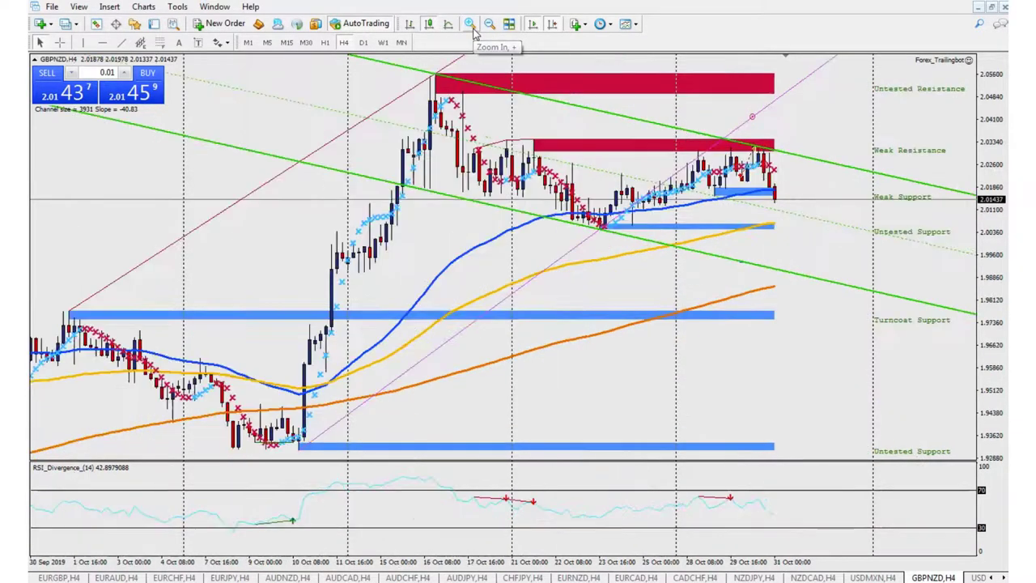
click(475, 31)
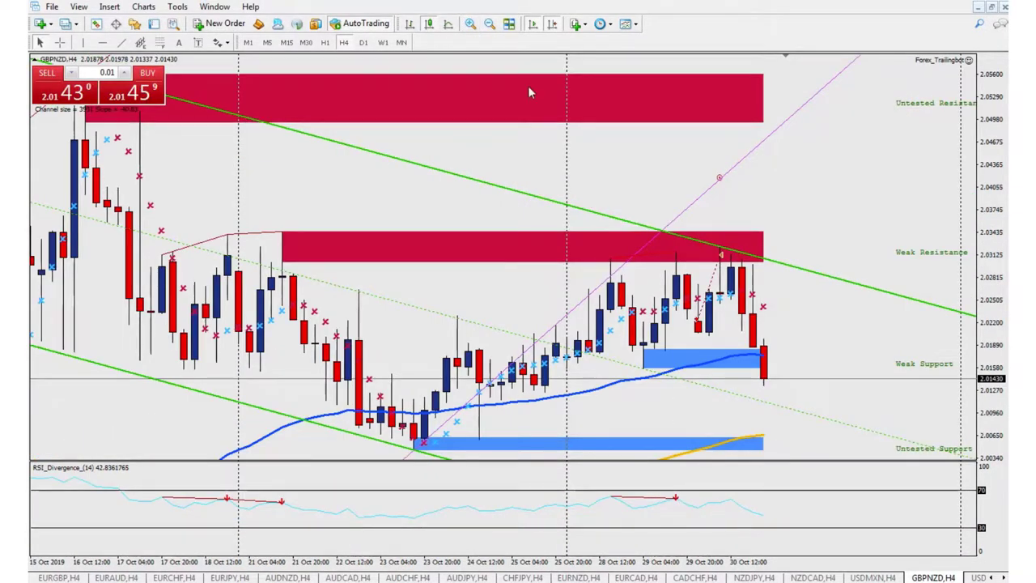
click(489, 23)
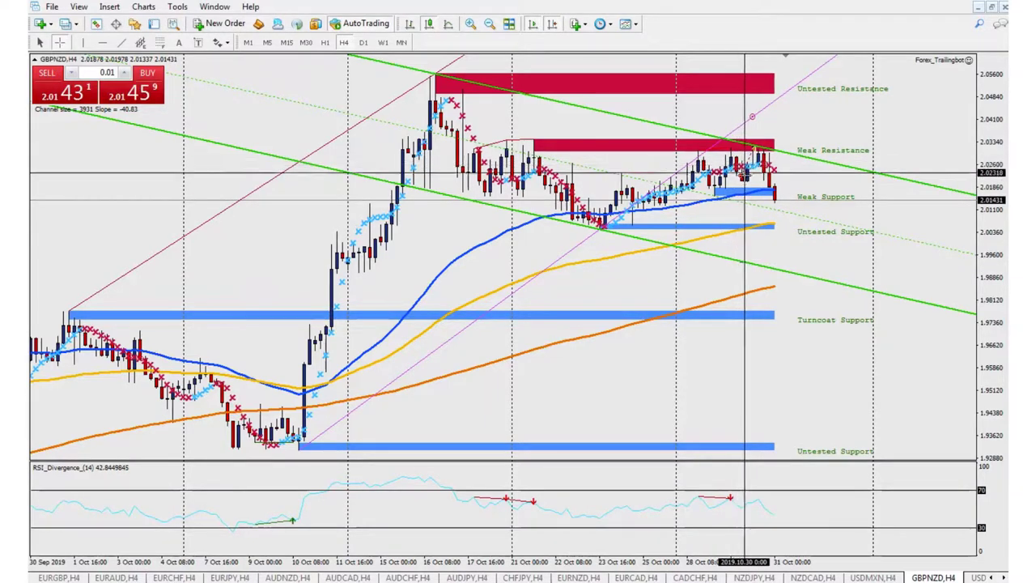
drag(742, 175, 754, 148)
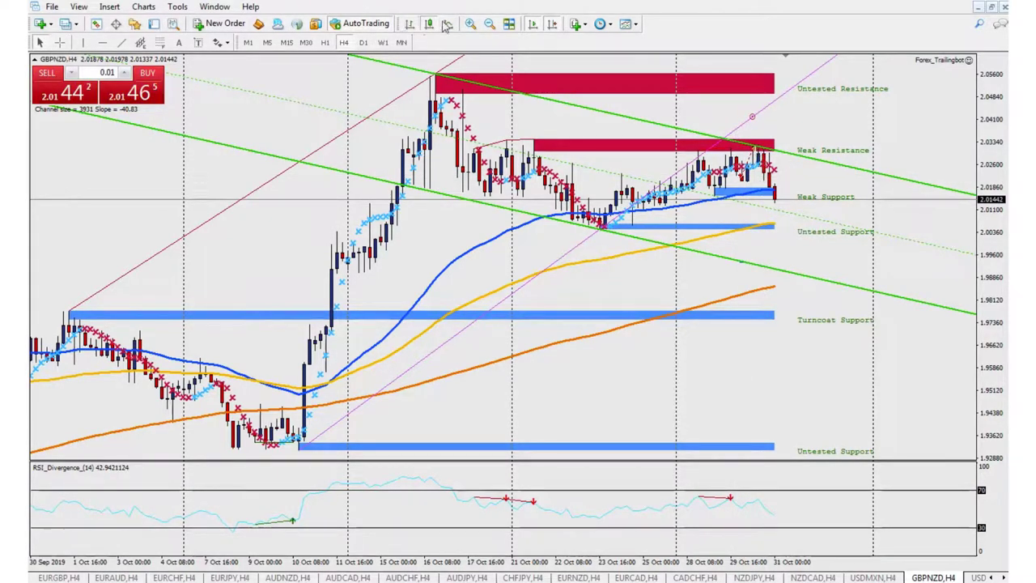
Measure the GBPNZD price move from the 29 Oct 20:00 candle to the latest candle in a close-up of the H4 chart.
click(470, 23)
click(470, 24)
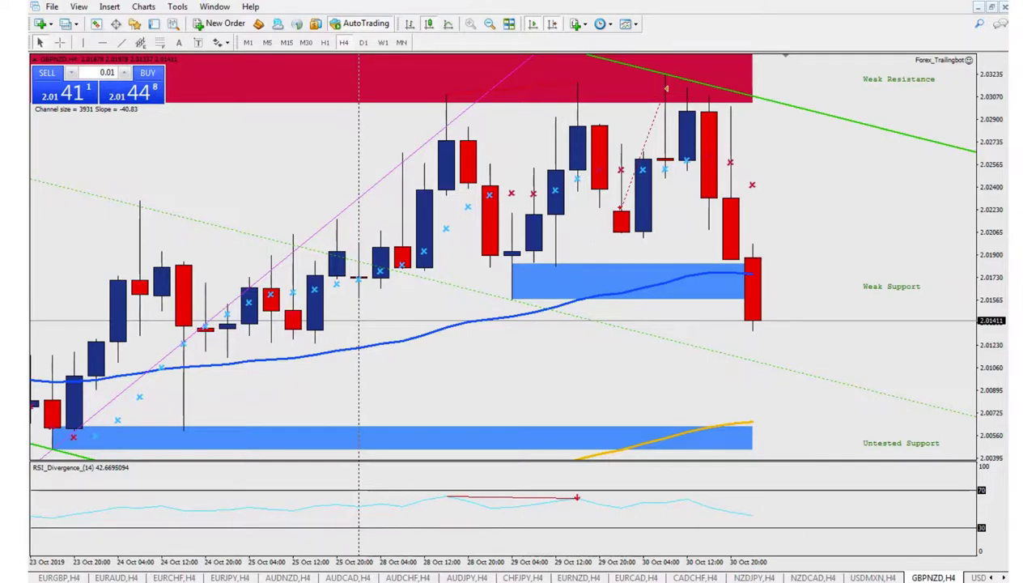
click(60, 43)
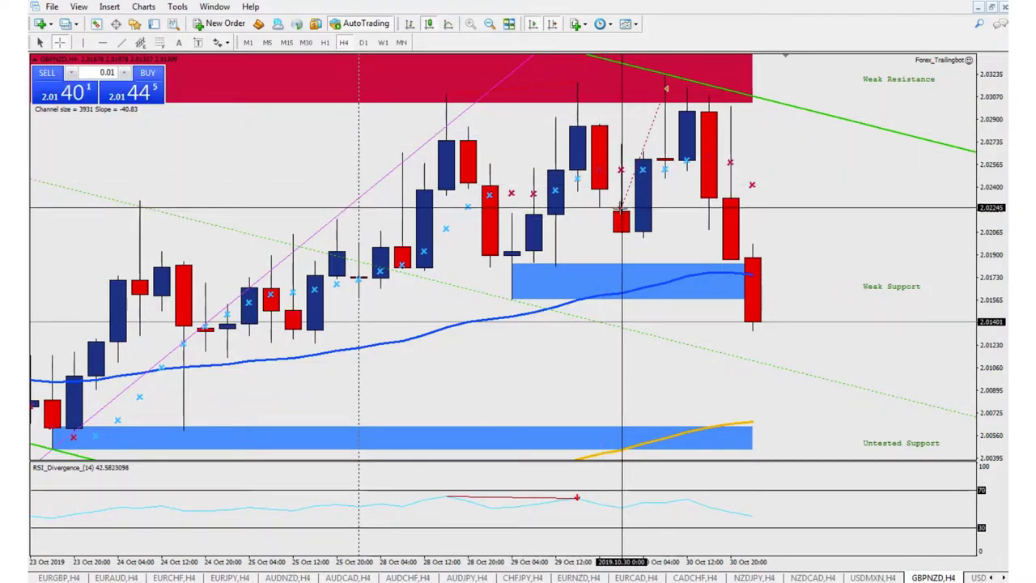
mouse_move(621, 208)
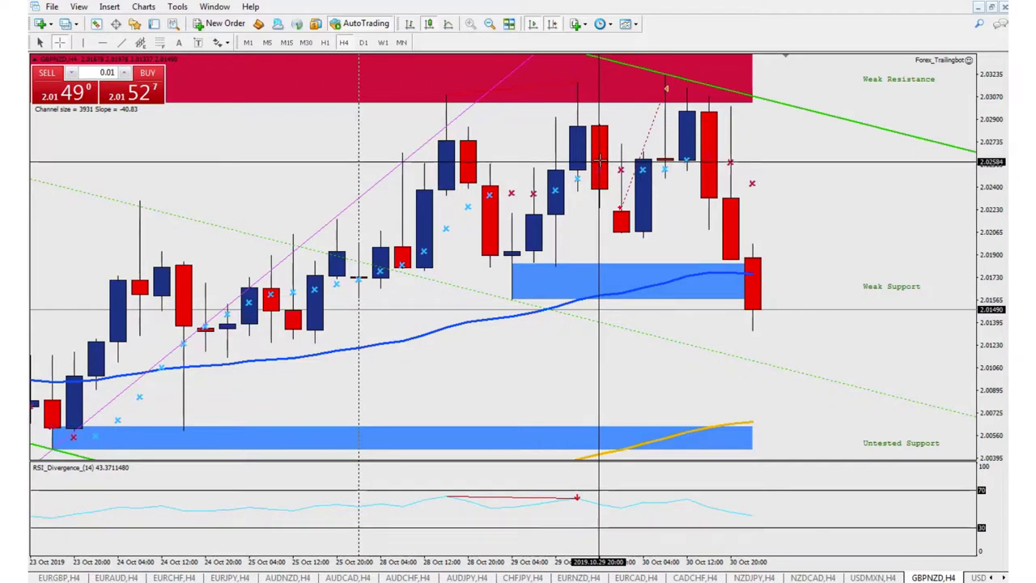
drag(600, 162, 755, 323)
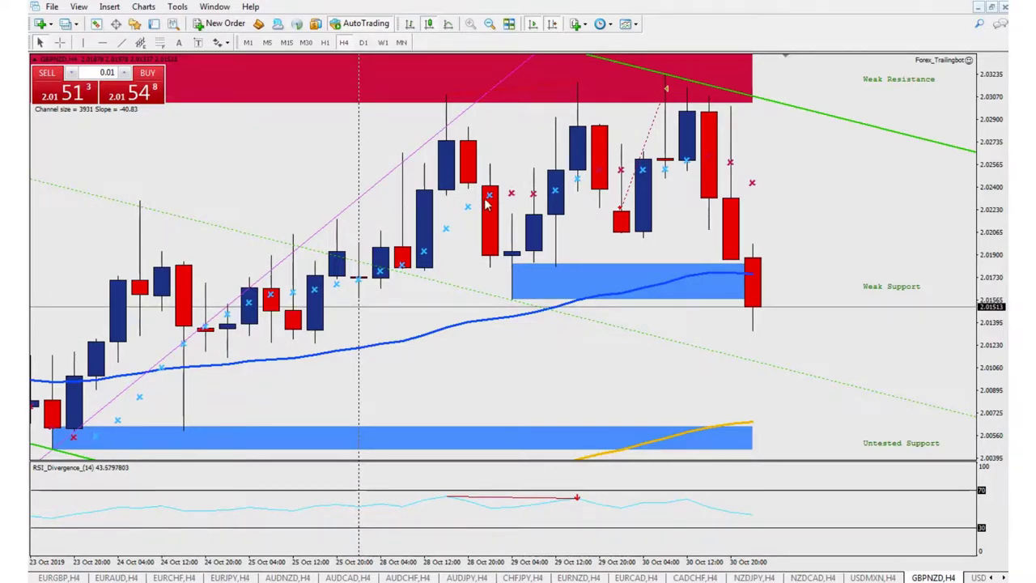
click(489, 25)
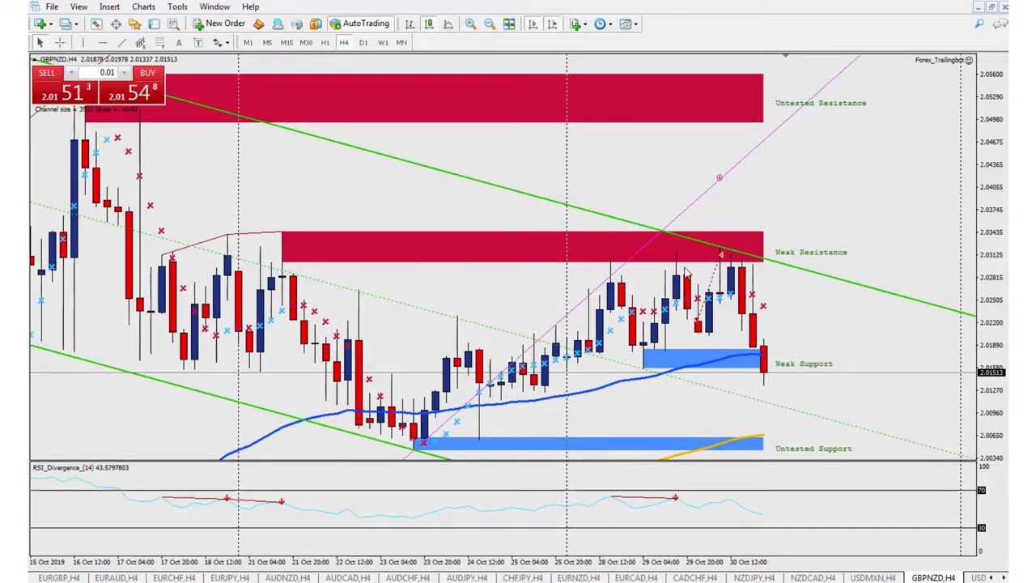
Return to the EURGBP chart and compare its setup on the H1, H4 and Daily timeframes, ending on H4.
click(81, 577)
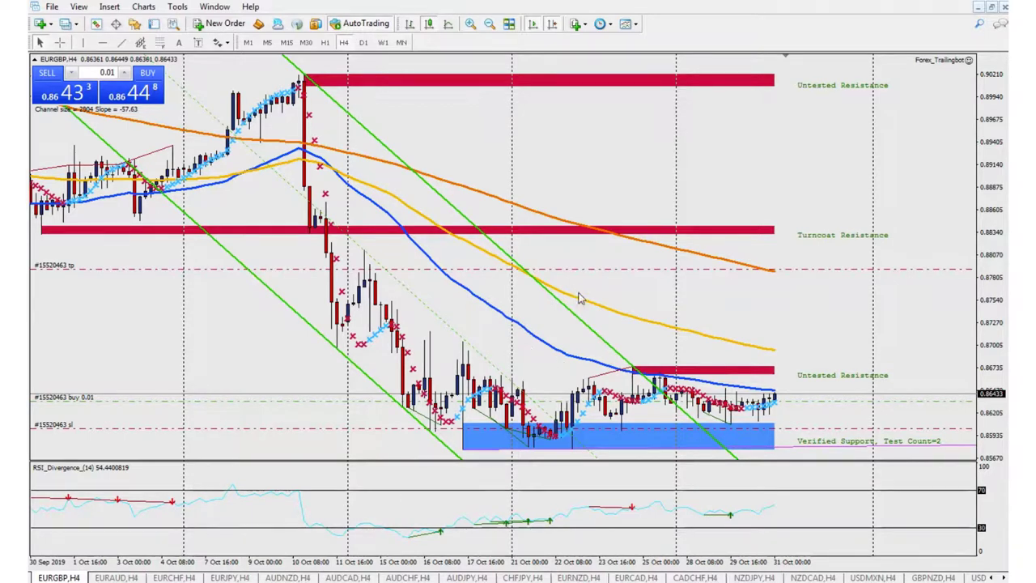
mouse_move(620, 241)
click(325, 42)
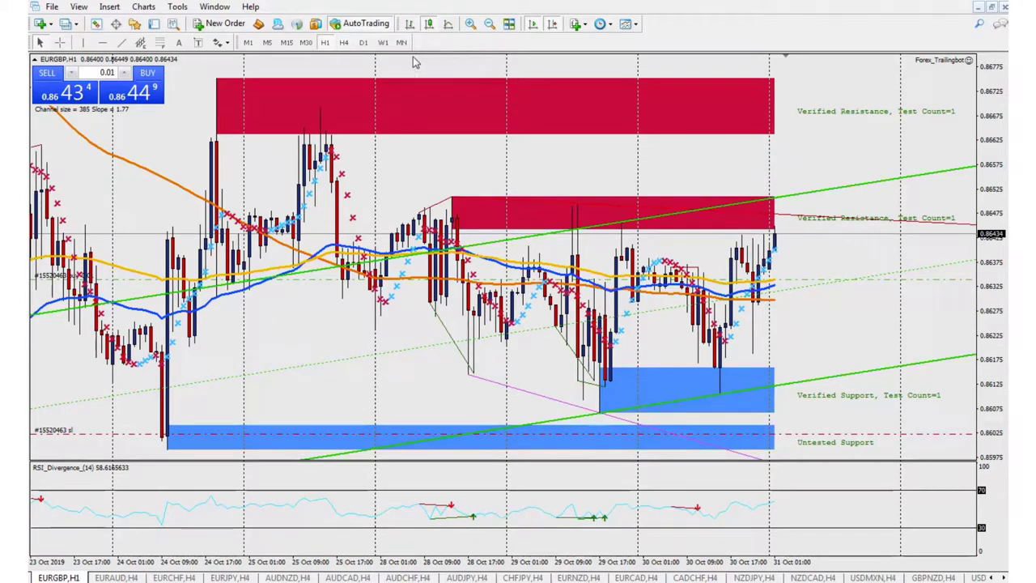
click(343, 42)
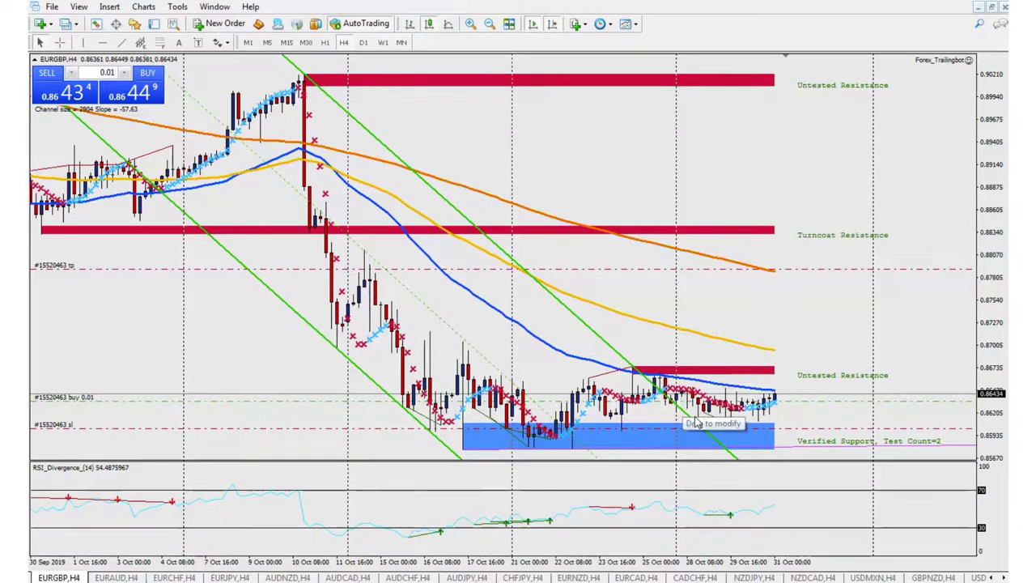
mouse_move(765, 411)
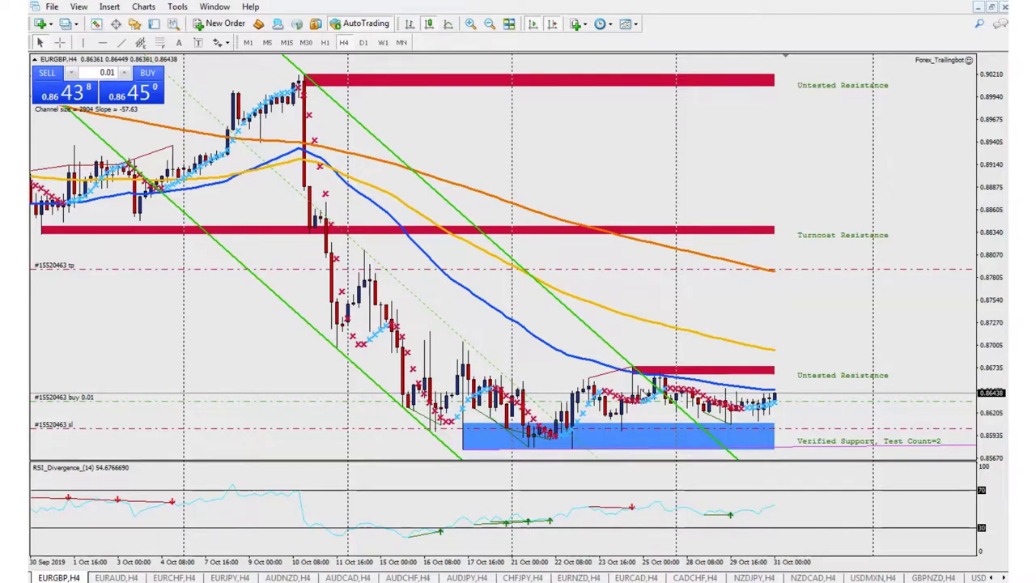
click(362, 44)
click(343, 43)
Open the NZDJPY H4 chart to examine its channel, support and resistance zones.
click(1003, 577)
click(1003, 577)
click(1003, 577)
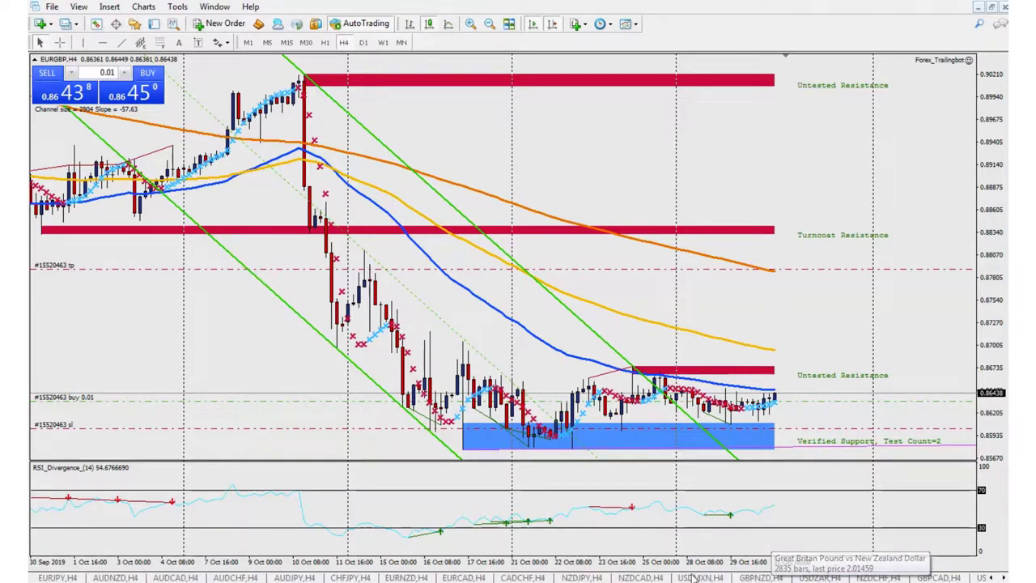
click(582, 577)
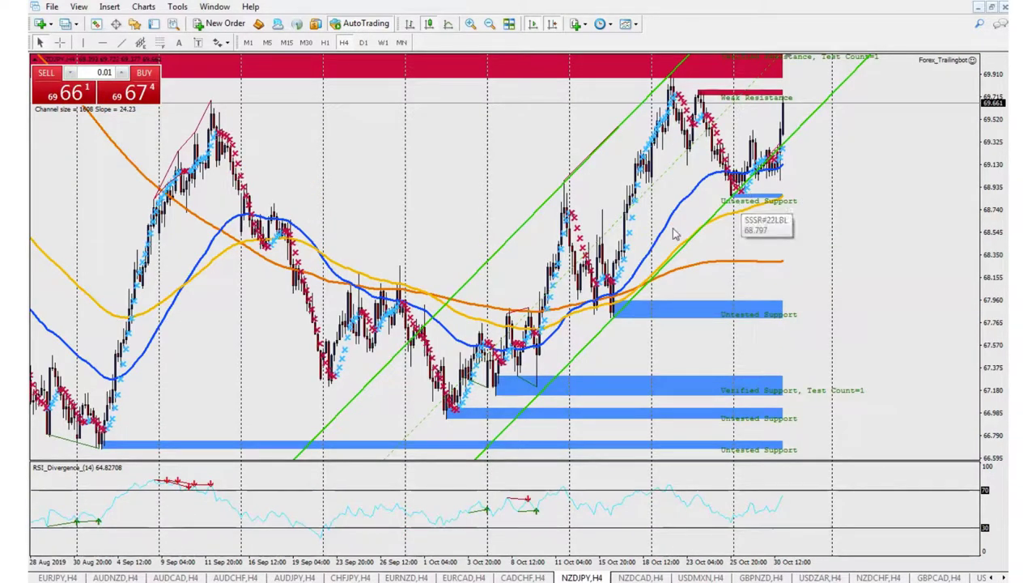
Look through the names of the remaining open charts after NZDJPY, as far as CADJPY H4.
click(1004, 577)
click(1004, 577)
click(1003, 576)
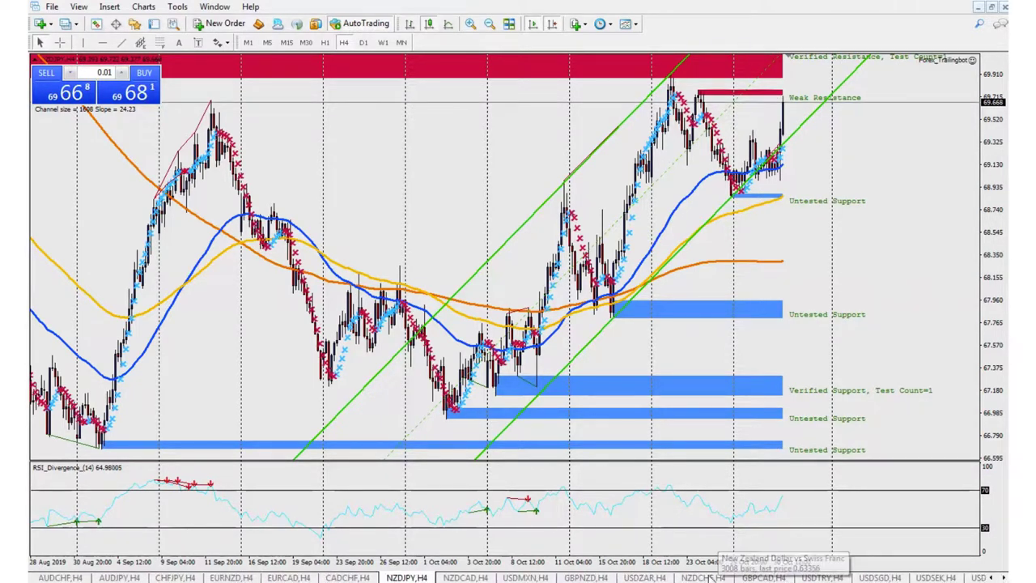
click(1004, 577)
click(1004, 577)
click(1004, 577)
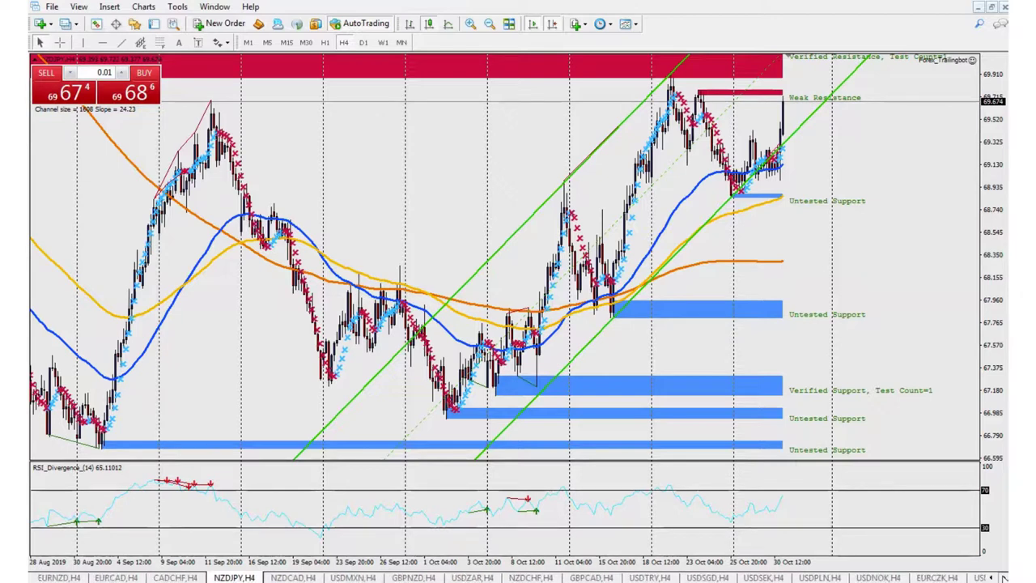
click(1003, 577)
click(1003, 577)
click(1003, 577)
click(1004, 577)
click(1004, 577)
click(1003, 577)
click(1004, 577)
click(1004, 577)
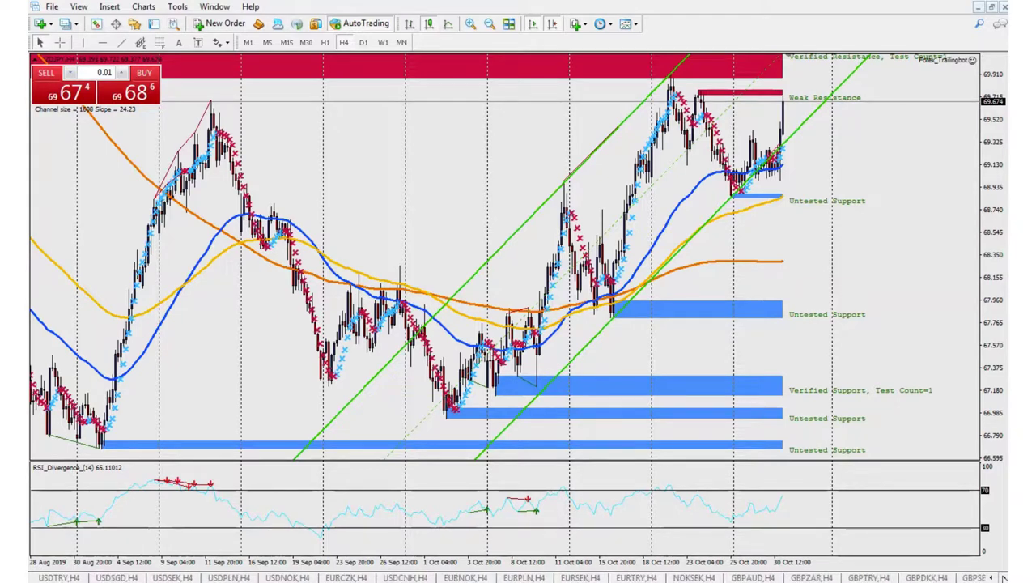
click(1003, 577)
click(1004, 577)
click(1004, 577)
click(1004, 577)
click(1004, 577)
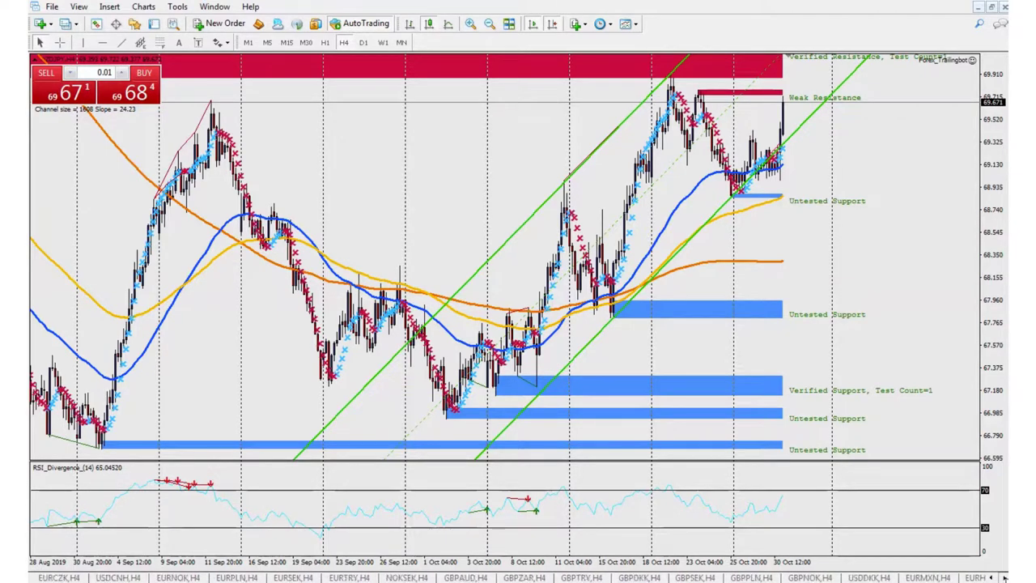
click(1004, 577)
click(1004, 577)
click(1003, 577)
click(1003, 577)
click(1004, 577)
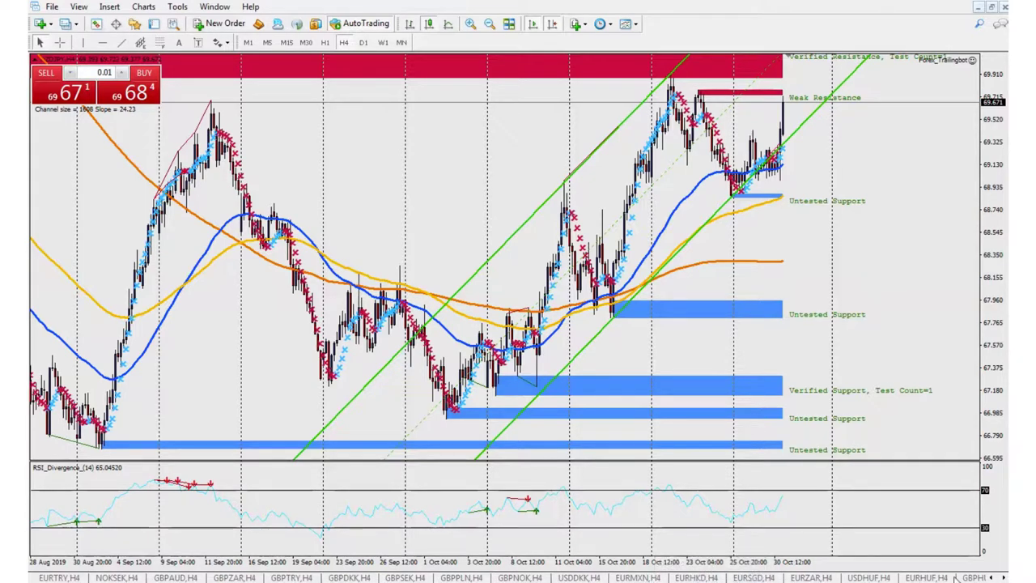
click(1003, 577)
click(1003, 577)
click(1004, 577)
click(1003, 577)
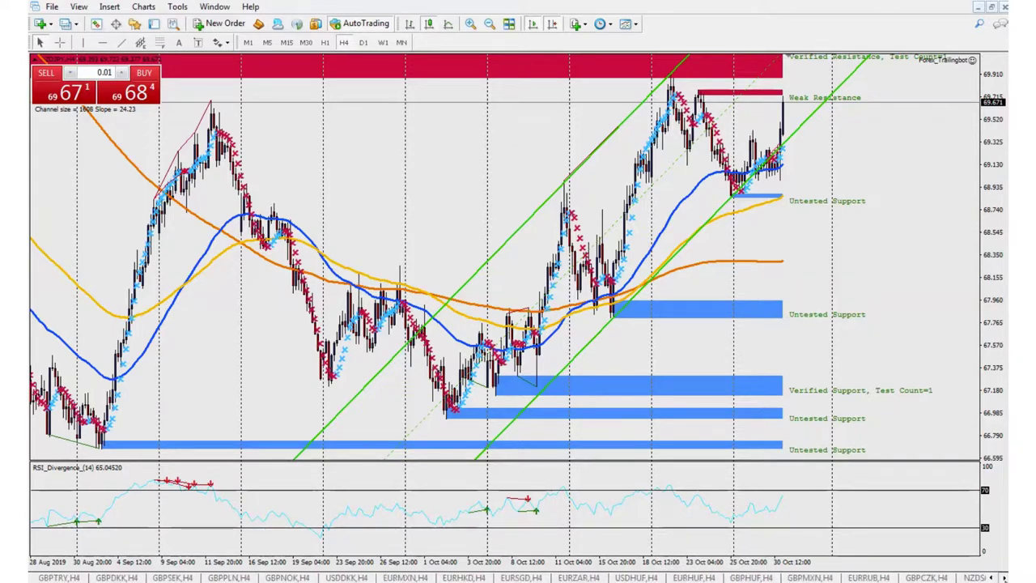
click(1004, 577)
click(1003, 577)
click(1003, 577)
click(1004, 577)
click(1003, 577)
click(1004, 577)
click(1003, 577)
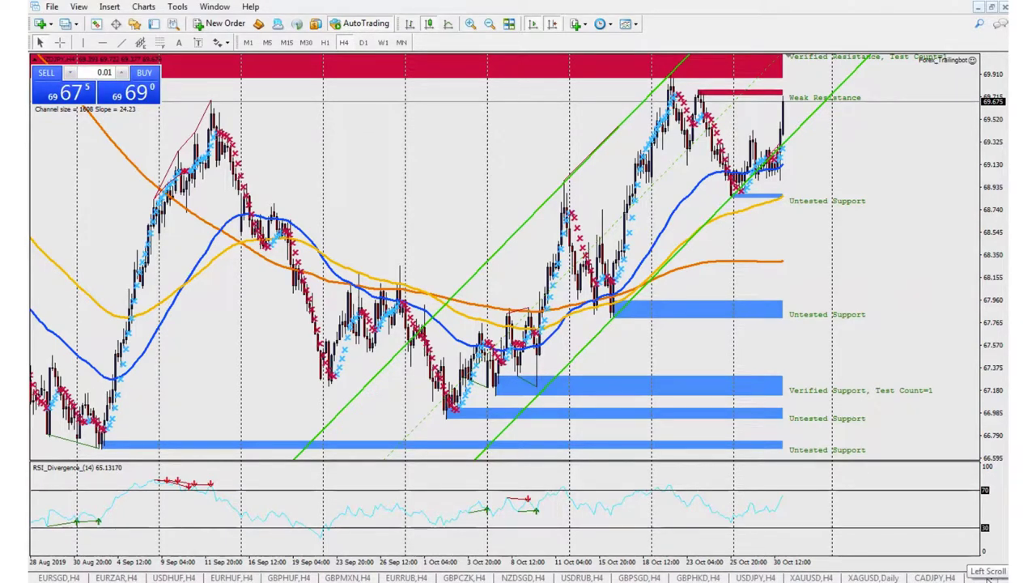
Open the EURTRY H4 chart and examine its latest candles against the descending channel in a close-up and an overview.
click(993, 577)
click(993, 577)
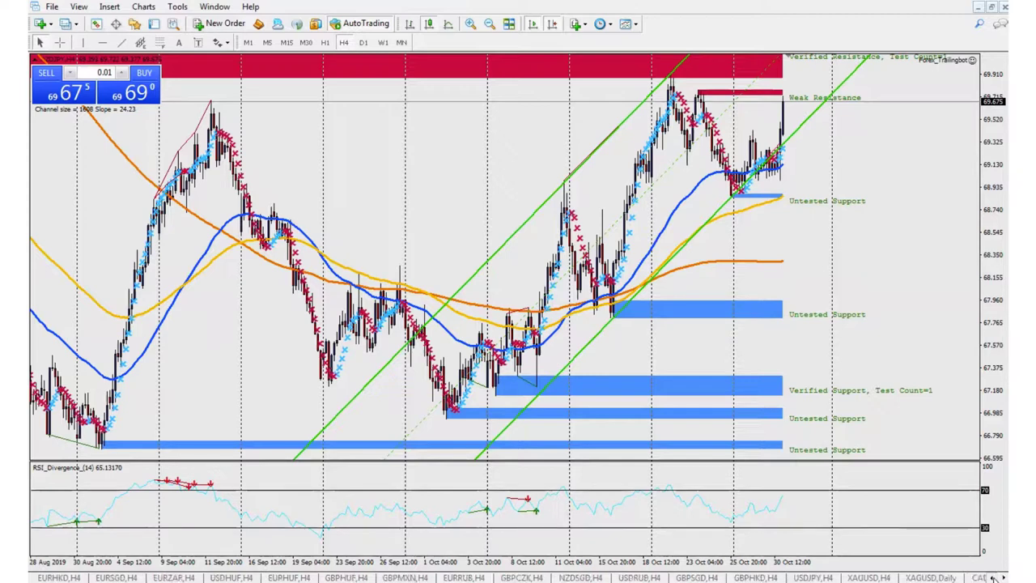
click(993, 577)
click(993, 577)
click(992, 577)
click(993, 577)
click(993, 577)
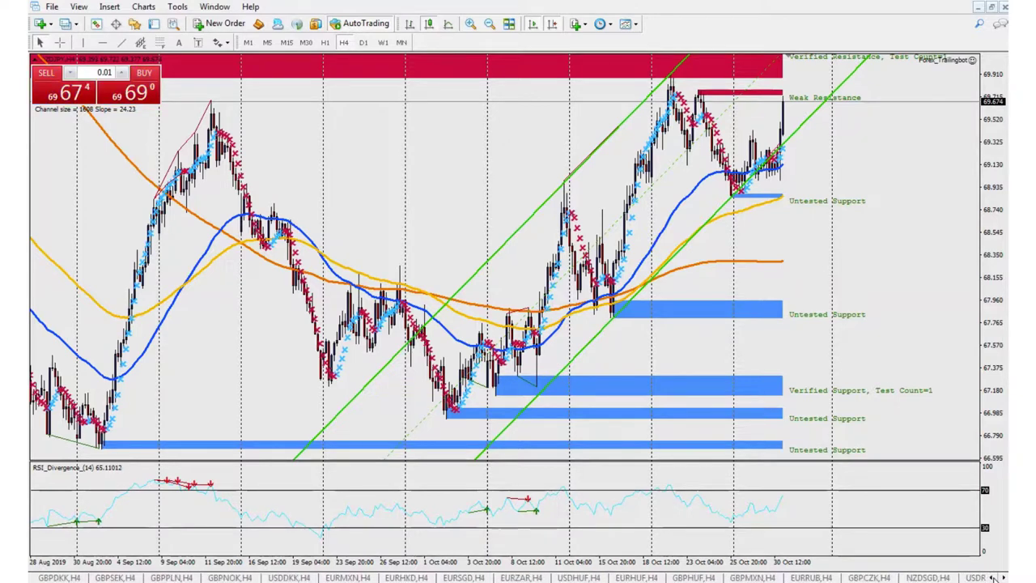
click(993, 577)
click(993, 577)
click(993, 577)
click(993, 577)
click(993, 577)
click(993, 577)
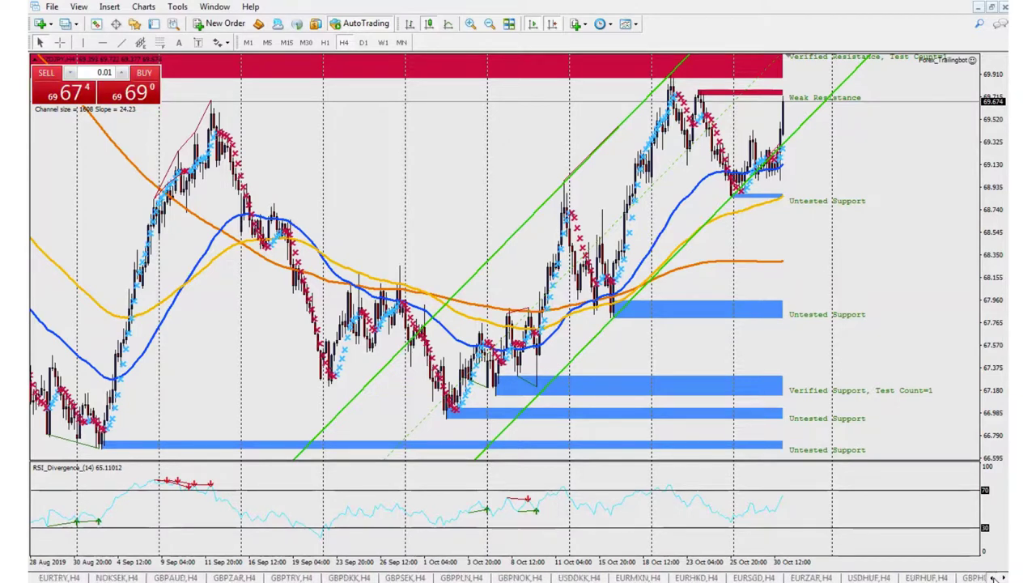
click(993, 577)
click(993, 577)
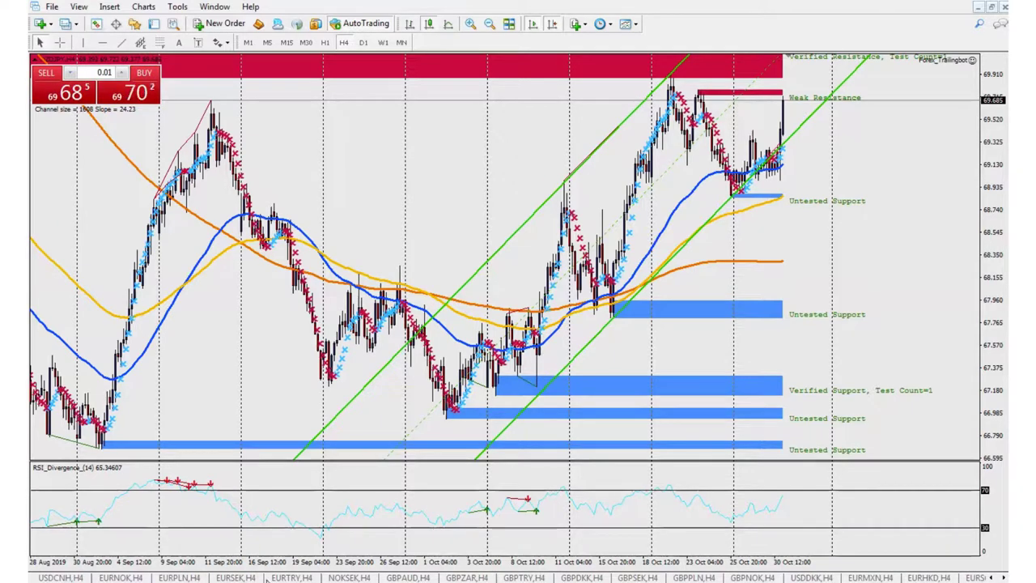
click(231, 577)
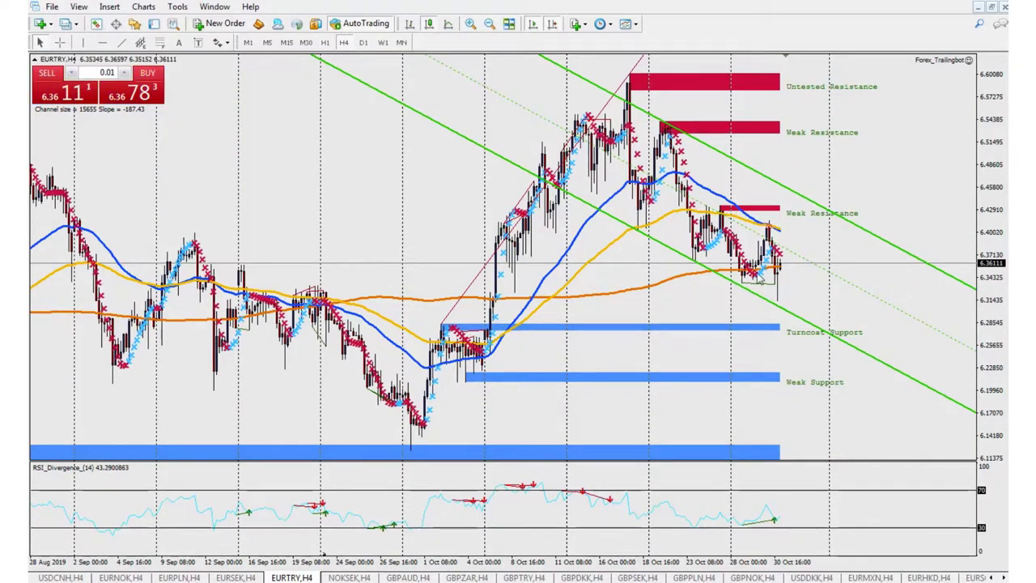
click(470, 23)
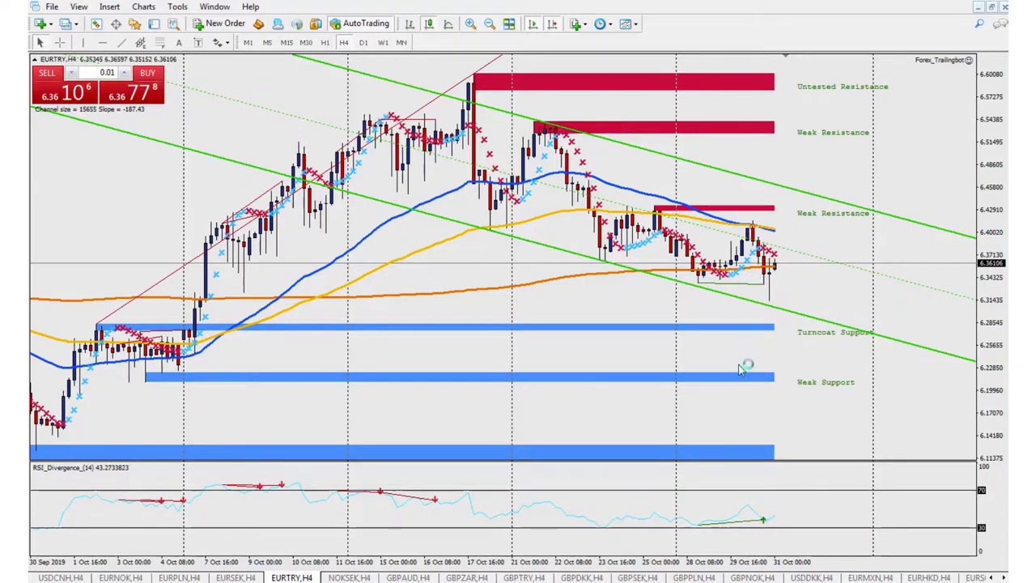
click(490, 23)
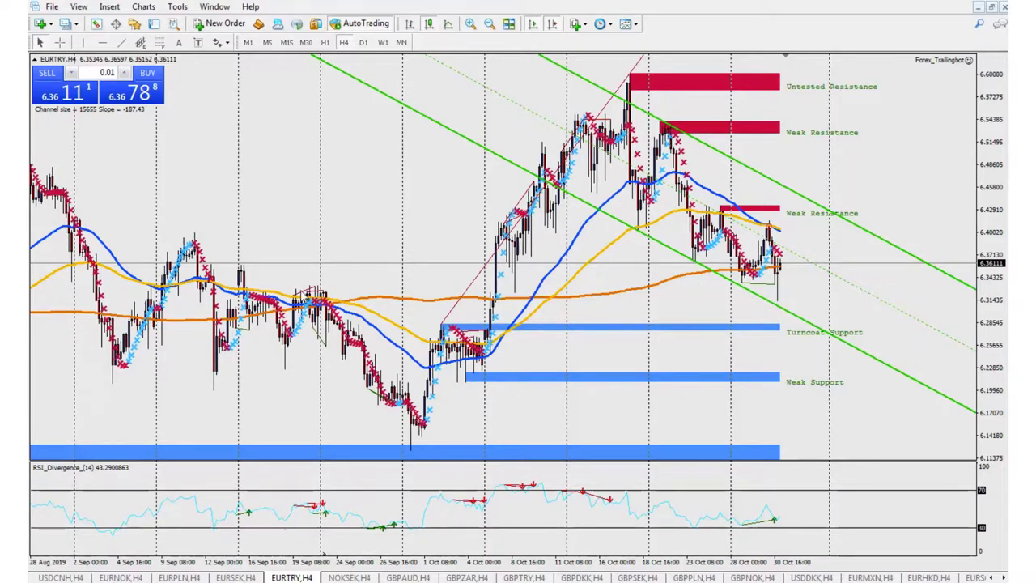
Mark the EURTRY level at 6.34728 near the latest candles with a horizontal line and delete the line again.
click(102, 42)
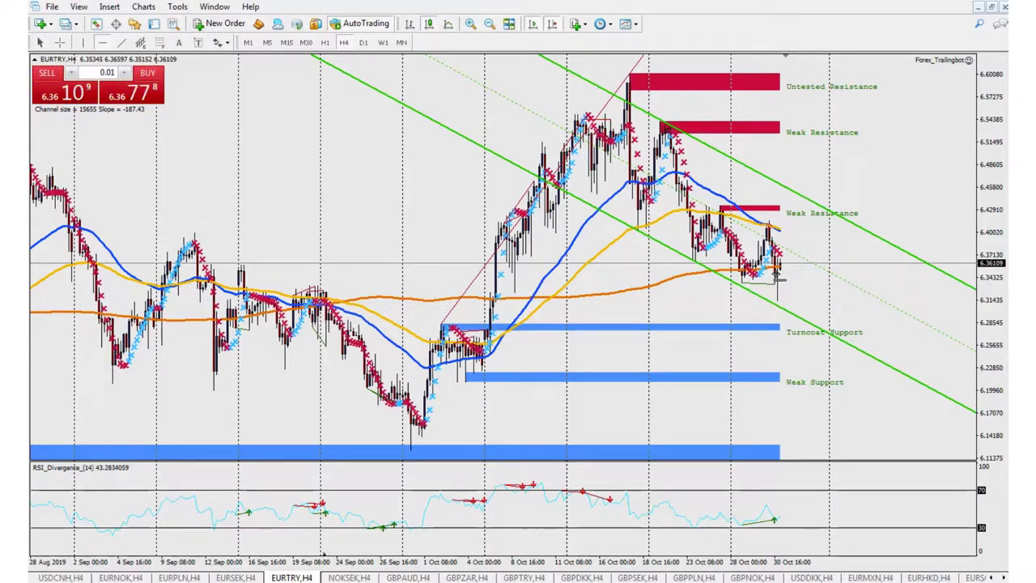
click(778, 275)
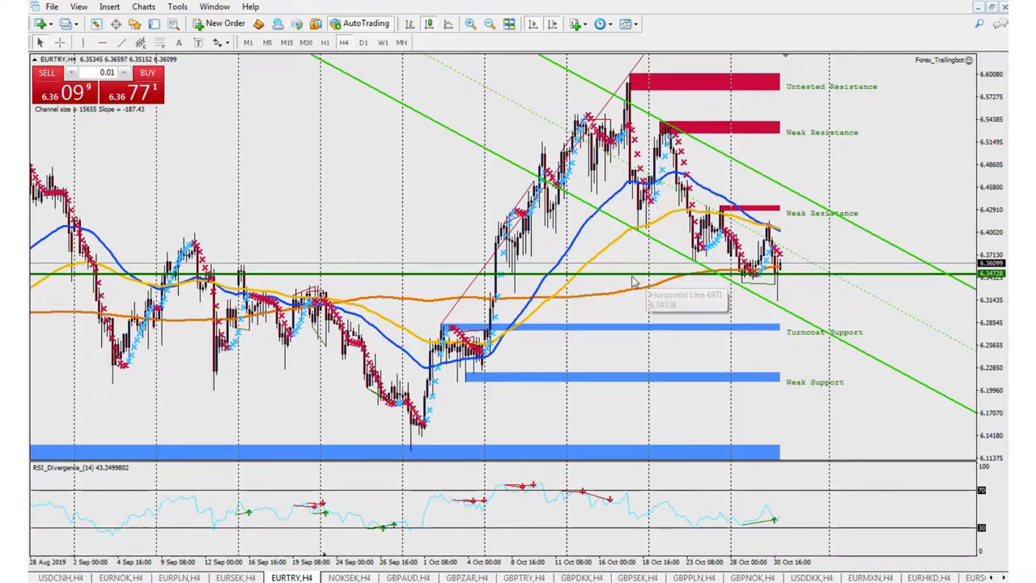
key(Delete)
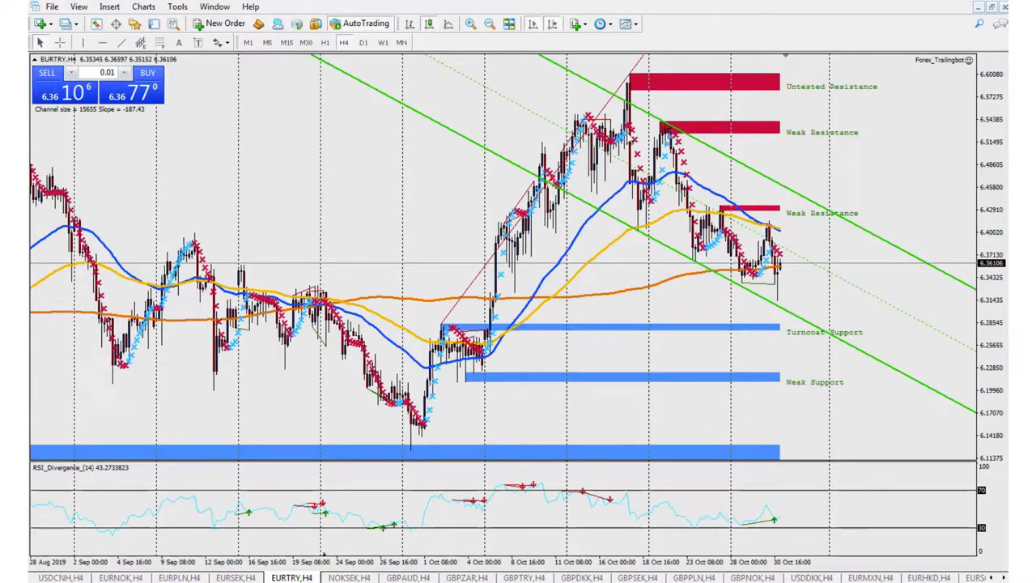
Check EURTRY on the Daily timeframe, return to H4, and review and dismiss the RSI divergence alert list.
click(361, 44)
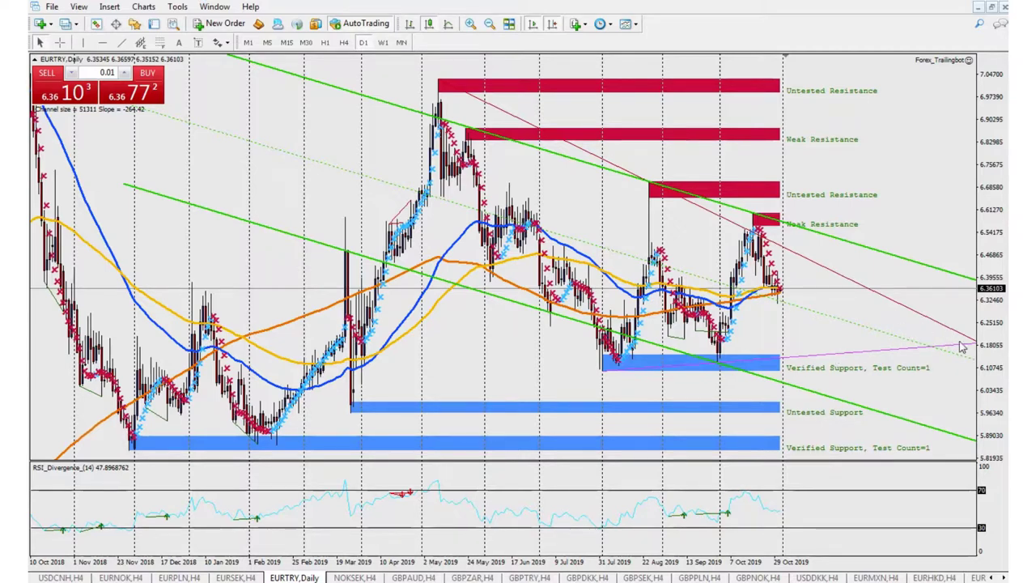
click(343, 43)
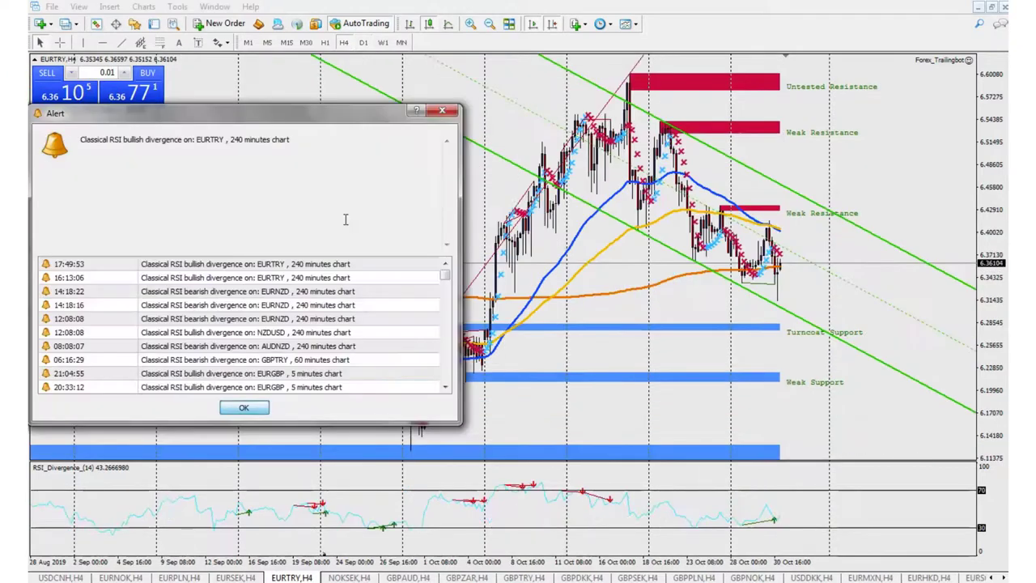
click(194, 267)
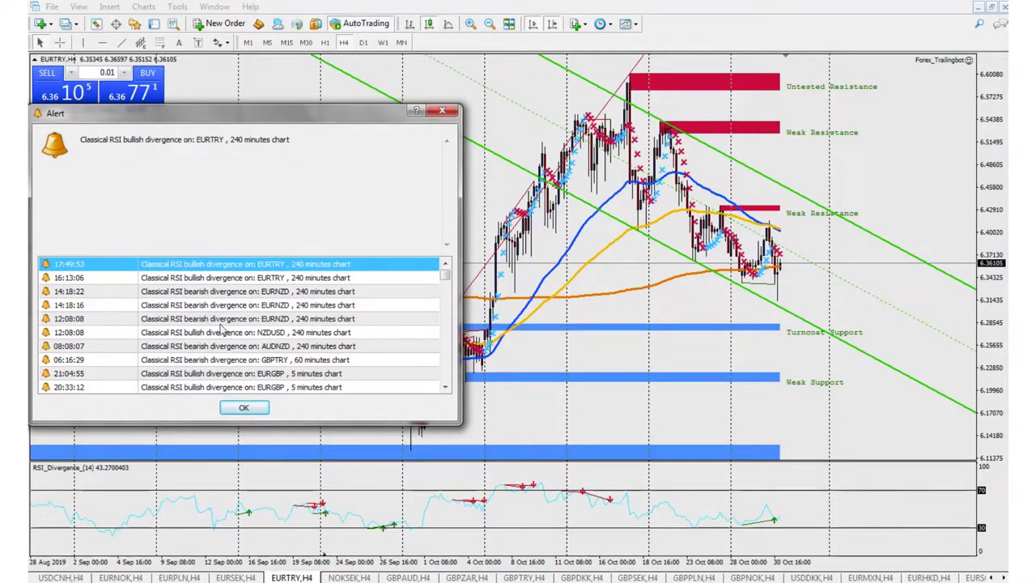
click(244, 407)
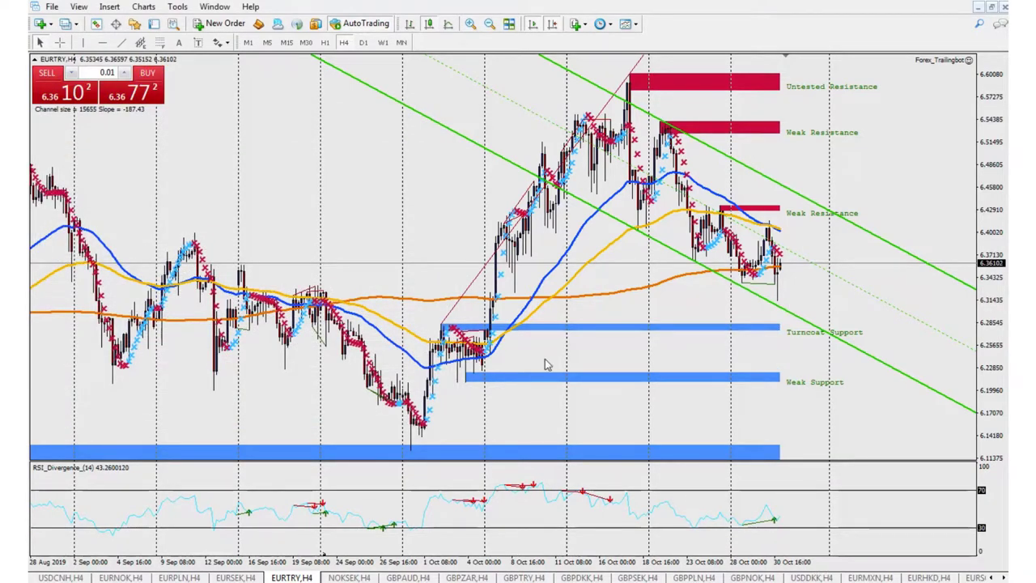
View the USDCNH H4 chart and go back to the first open chart, GBPUSD H4.
click(60, 577)
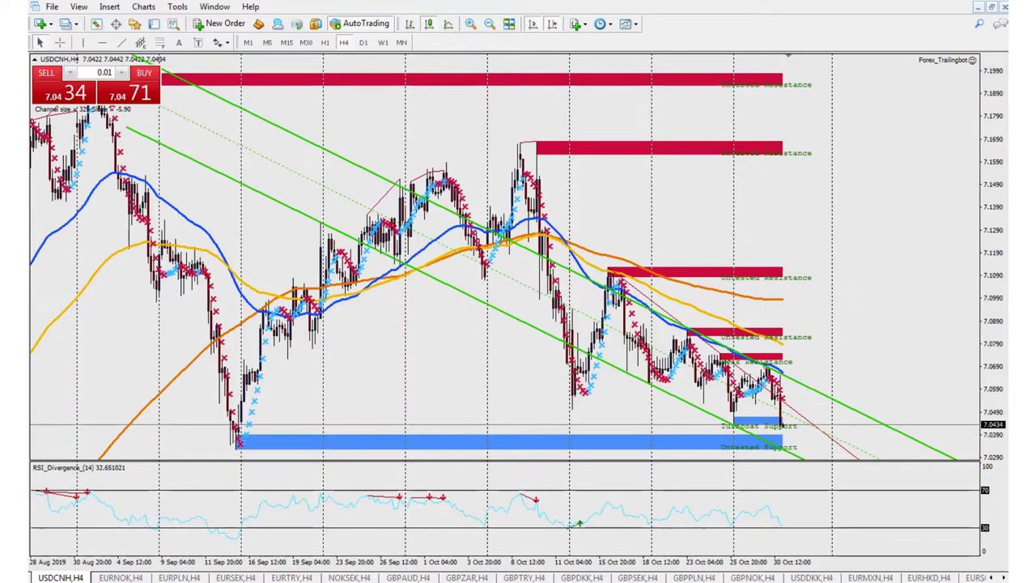
click(994, 576)
drag(994, 577, 994, 577)
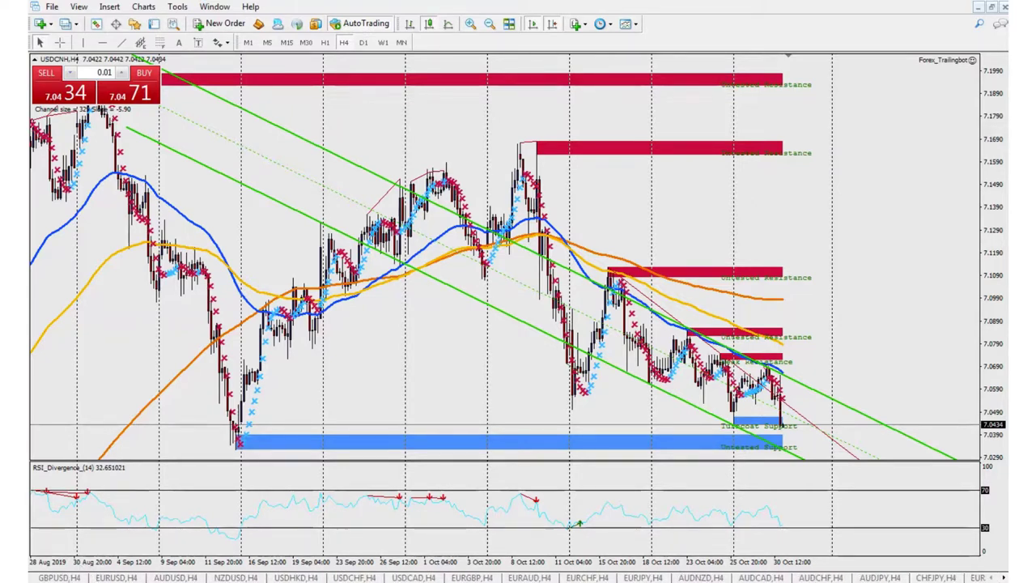
mouse_move(81, 581)
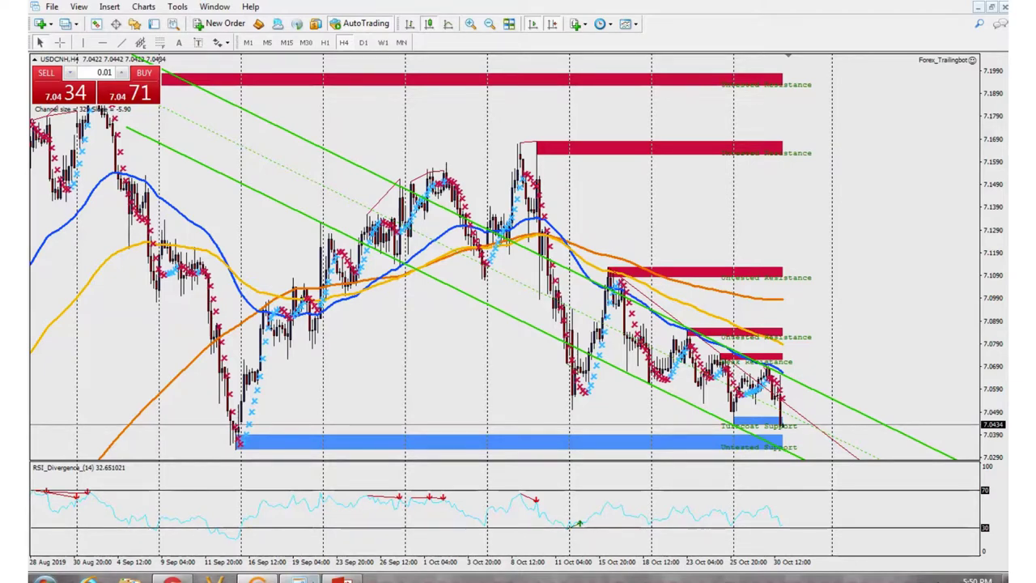
mouse_move(342, 578)
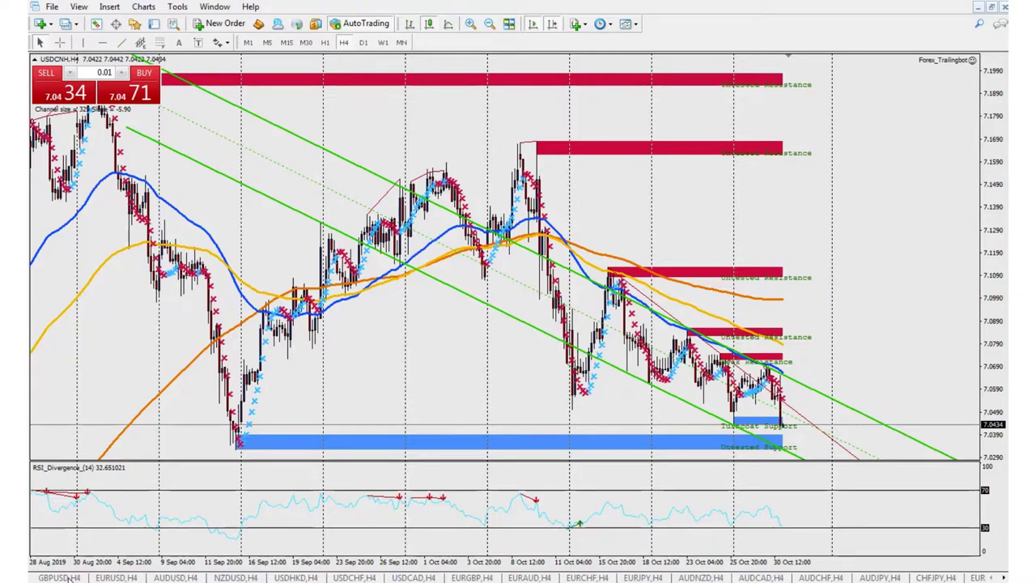
click(65, 577)
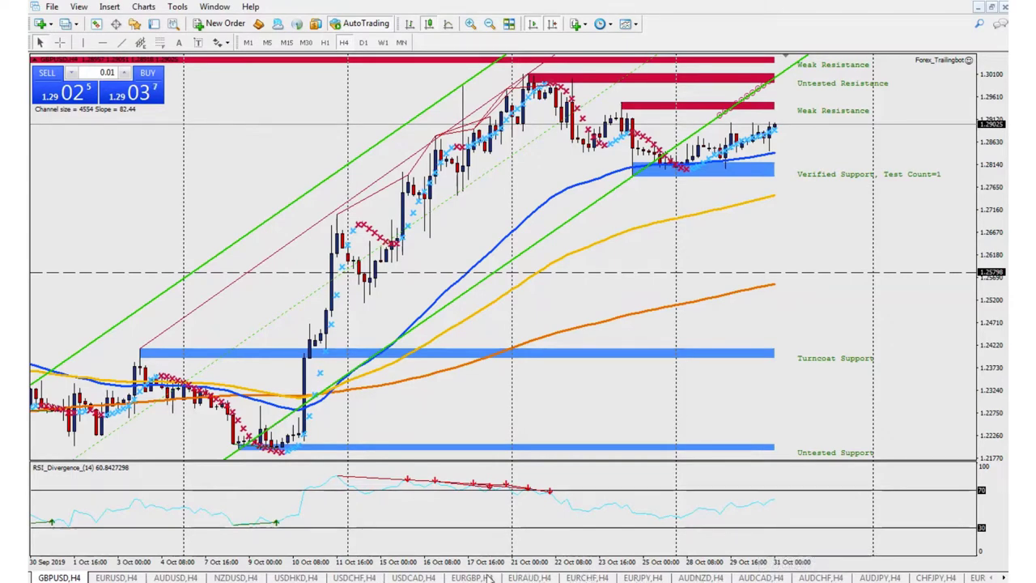
Open the EURGBP chart and examine its buy trade on the M5, M15, M30, H1 and H4 timeframes with more candles shown.
click(476, 577)
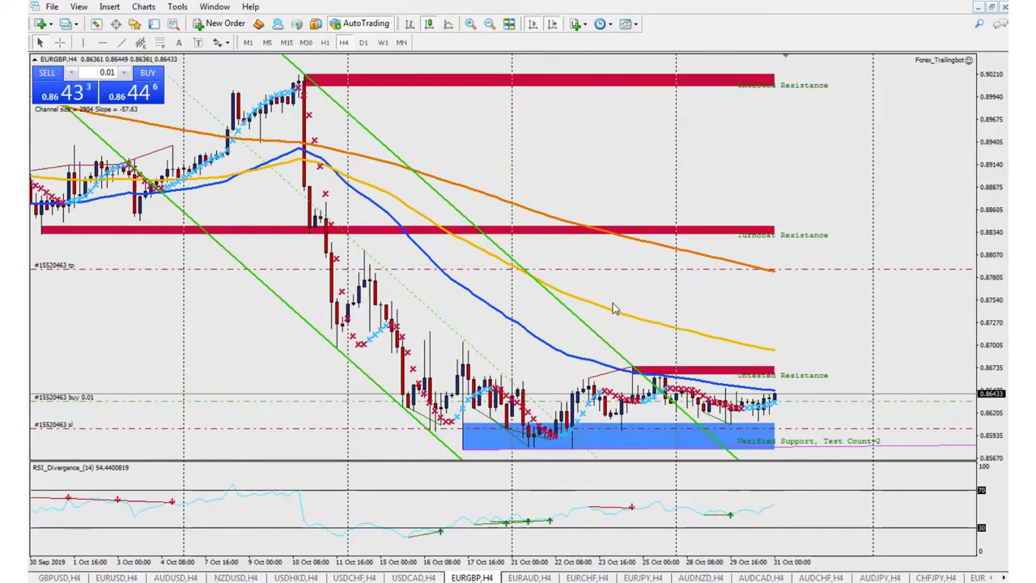
click(267, 42)
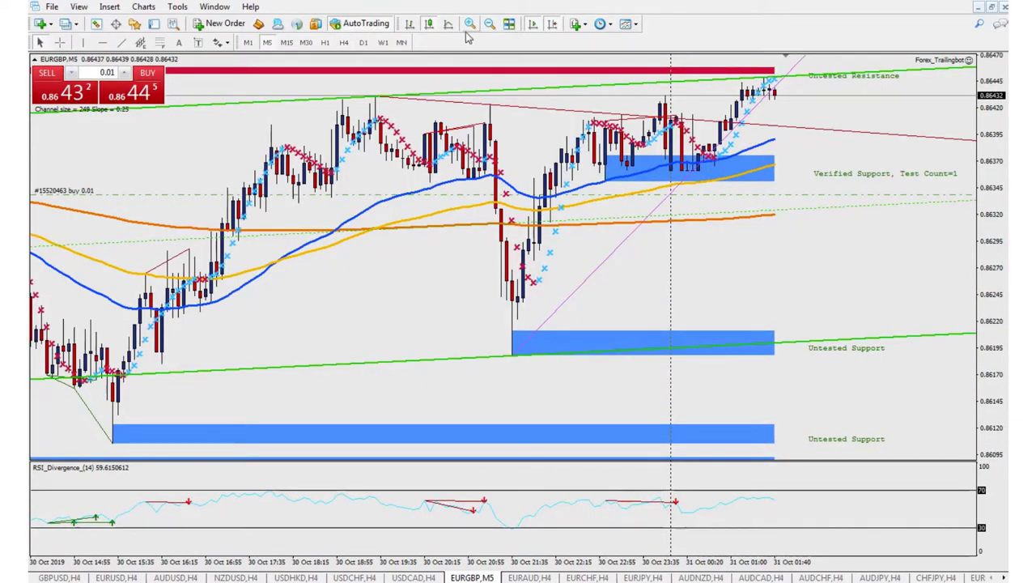
click(489, 23)
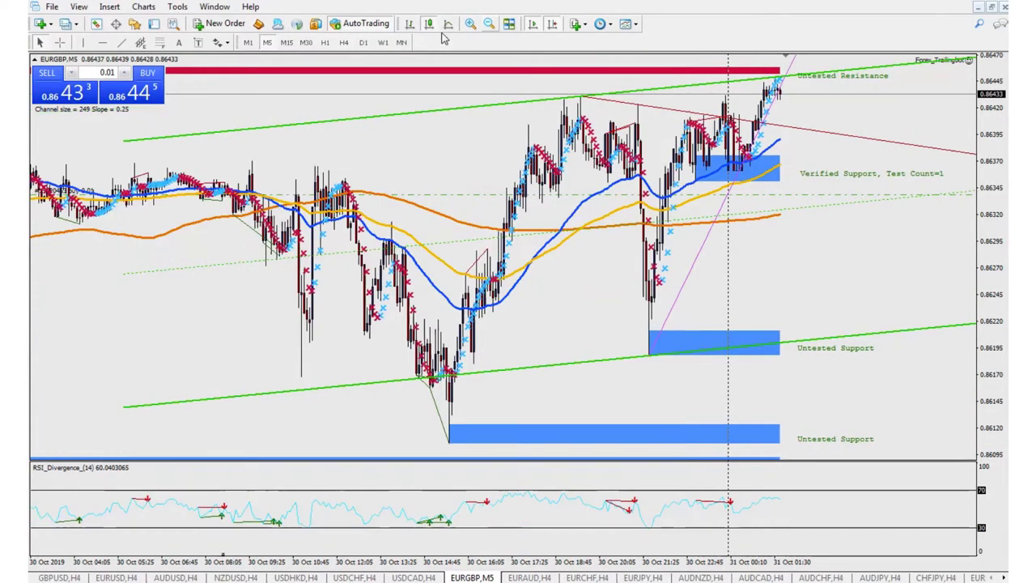
click(287, 42)
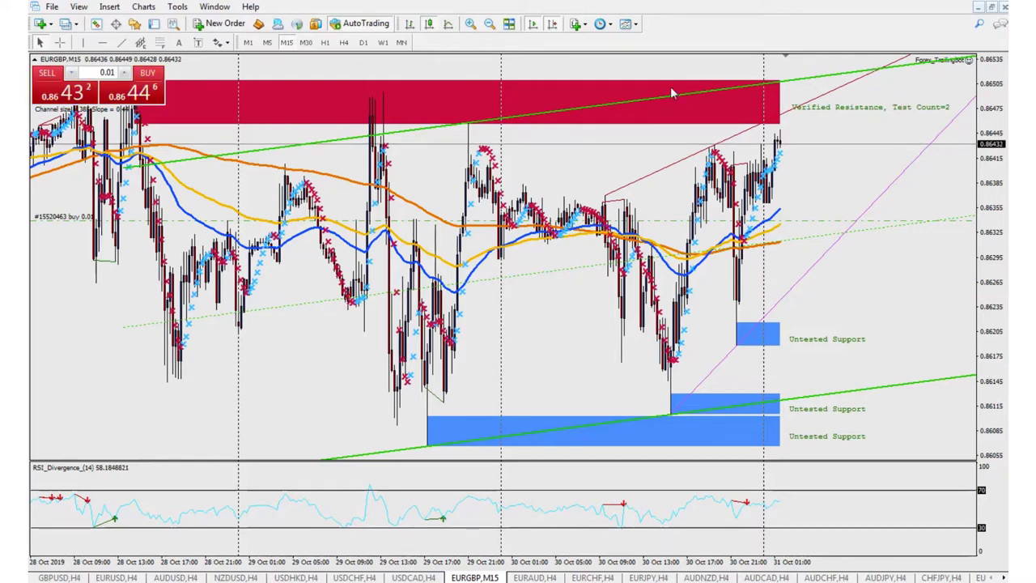
click(306, 42)
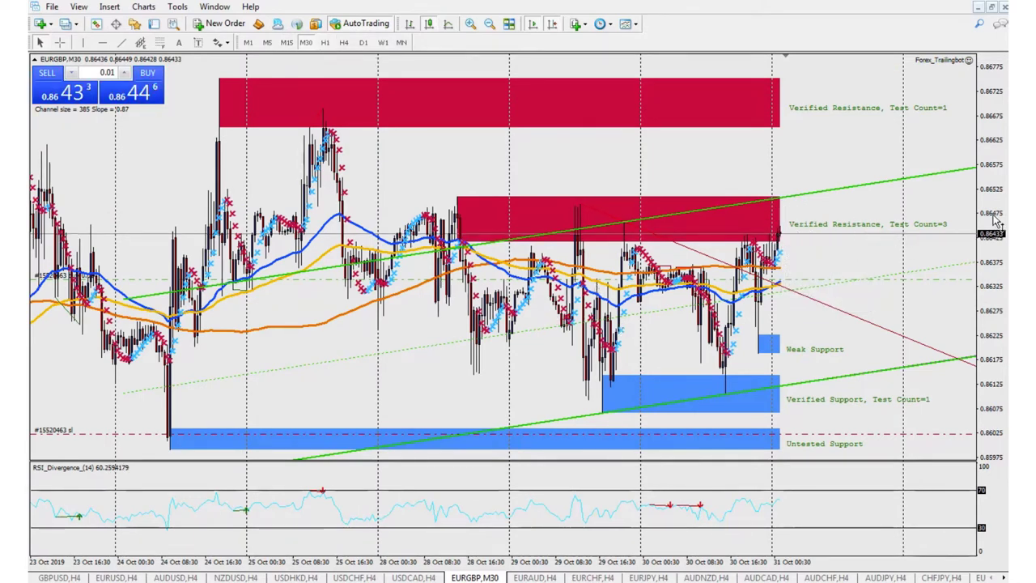
click(325, 42)
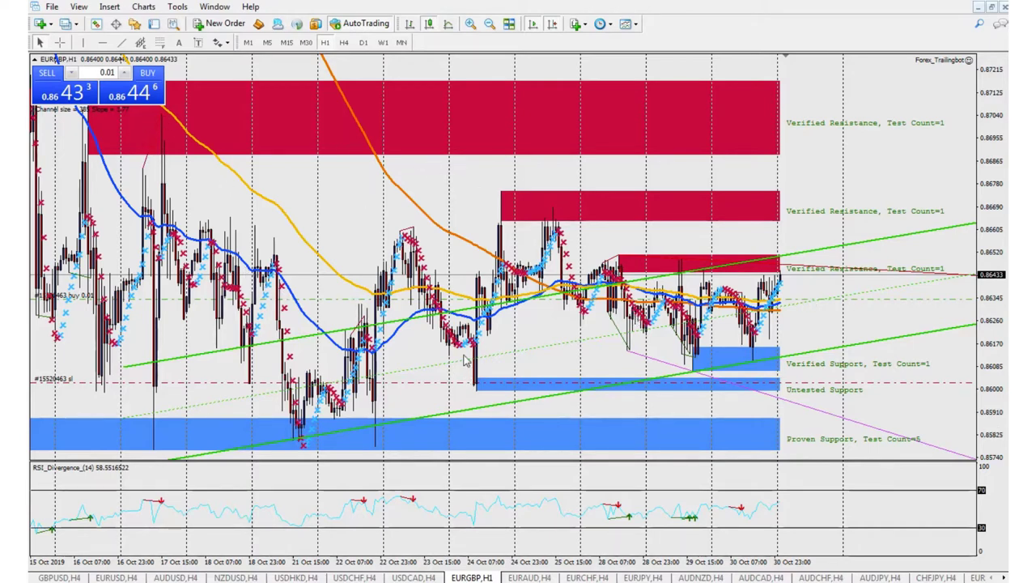
click(344, 42)
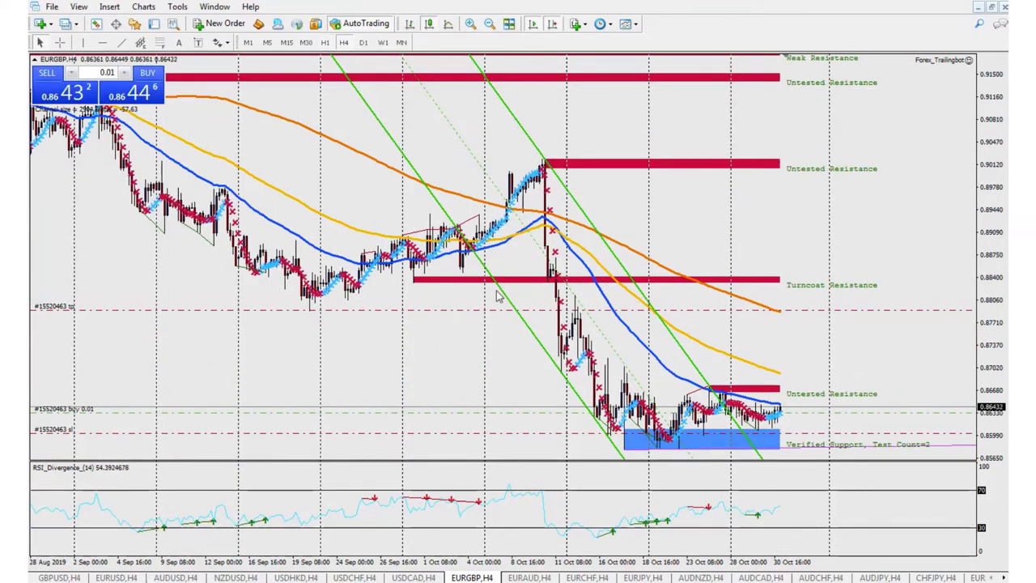
Compare the EURGBP setup on the Daily, H4, Weekly and Monthly timeframes, ending on Weekly.
mouse_move(735, 420)
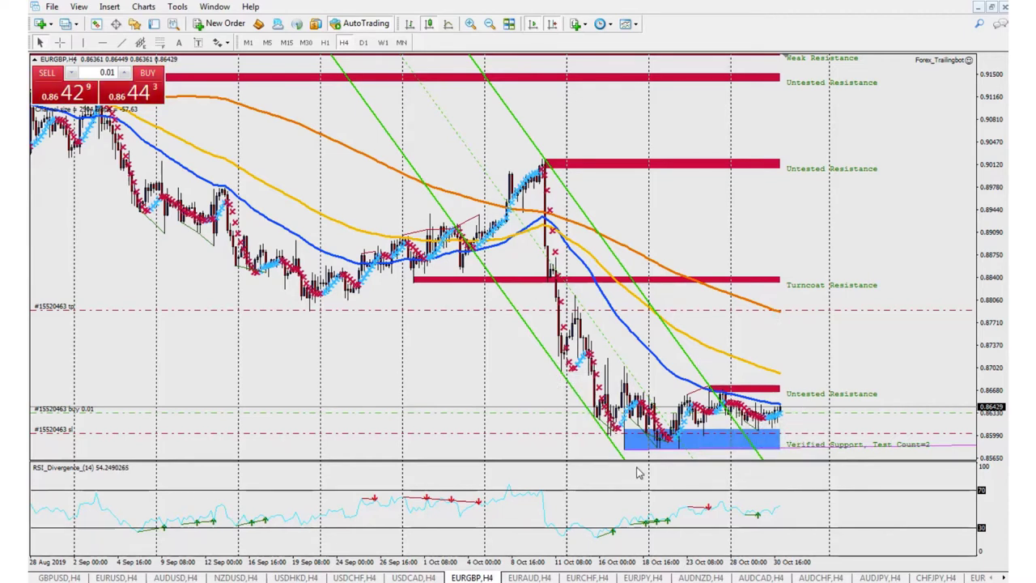
click(363, 43)
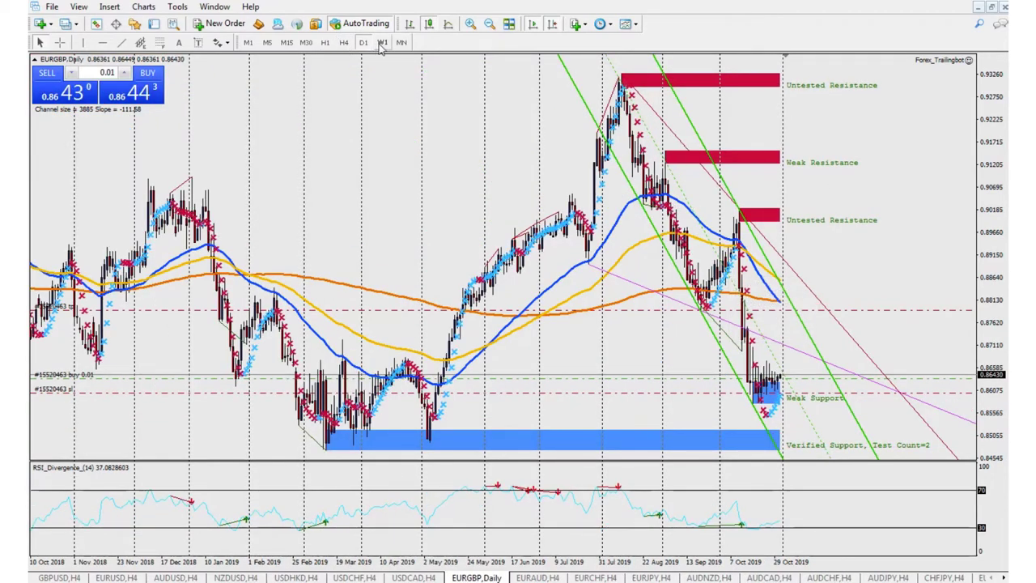
click(344, 43)
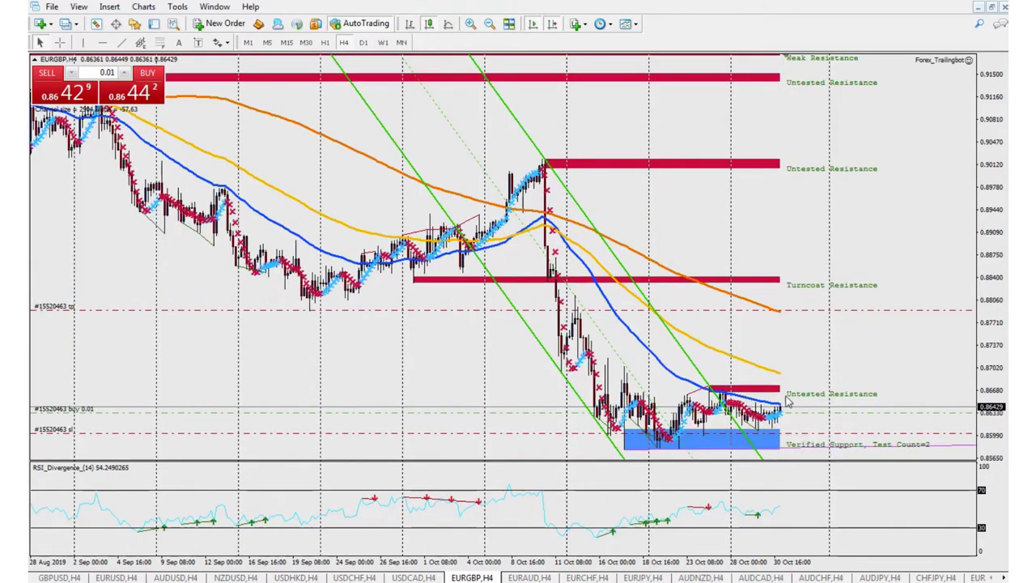
click(386, 43)
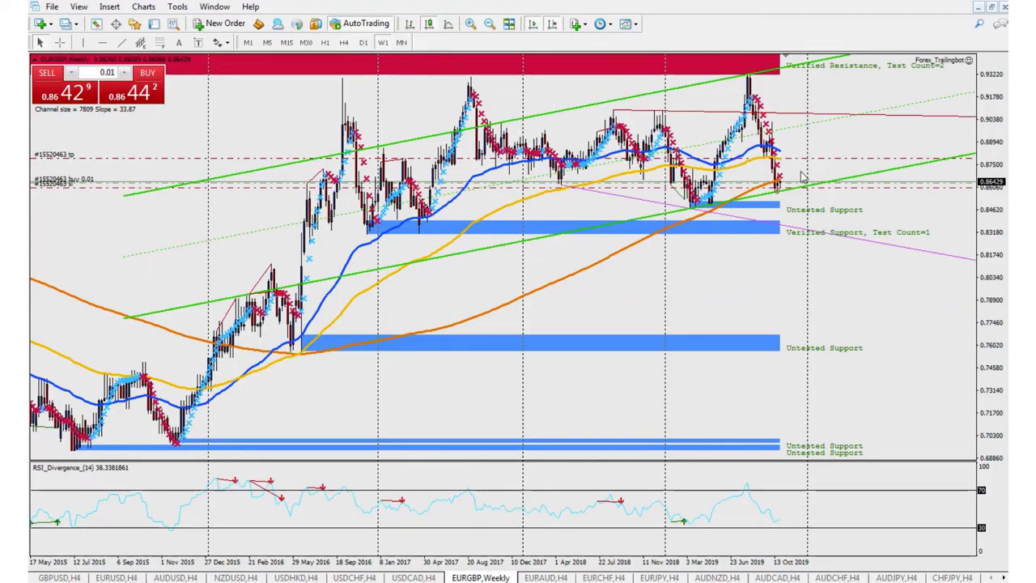
click(400, 43)
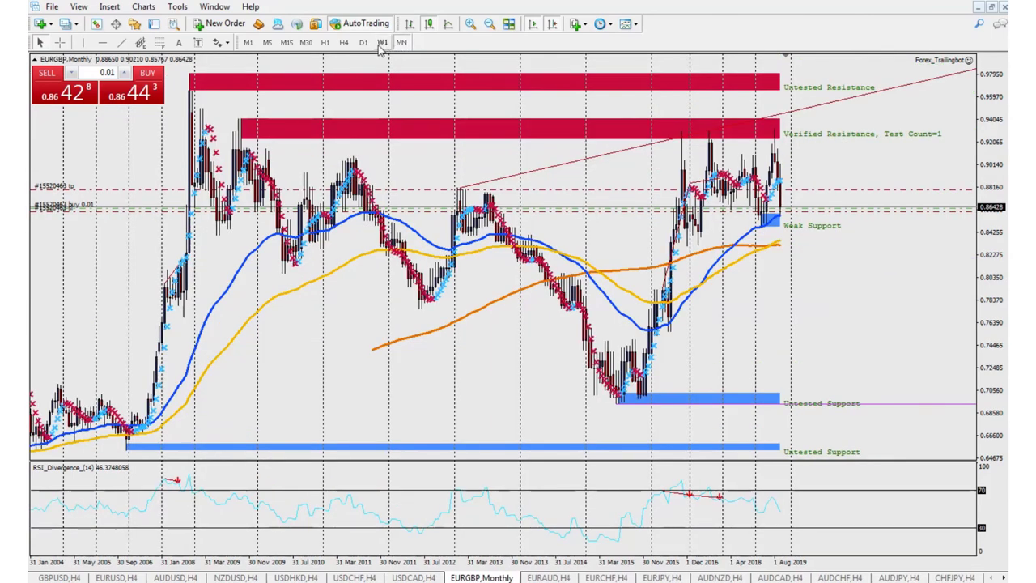
click(382, 44)
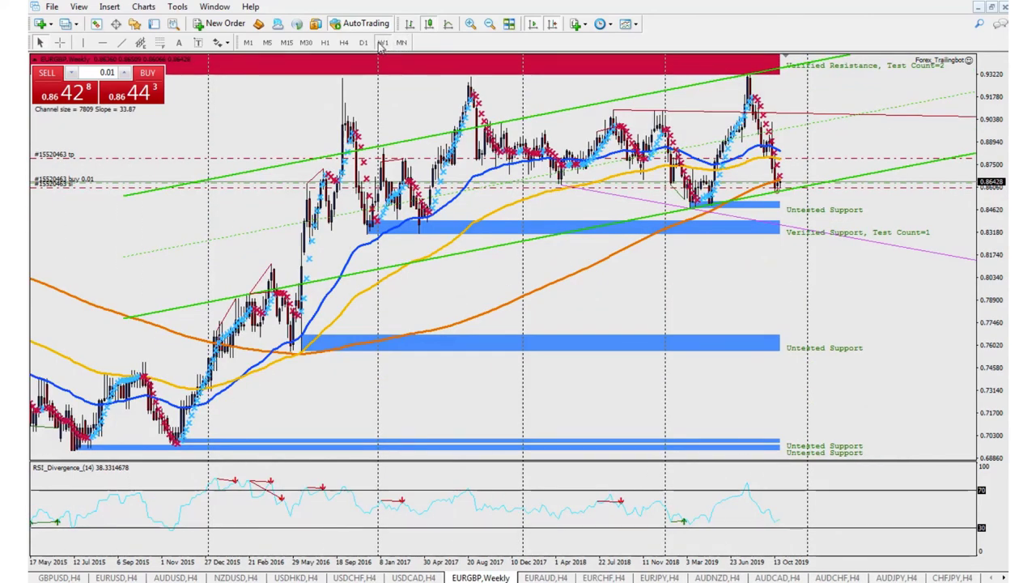